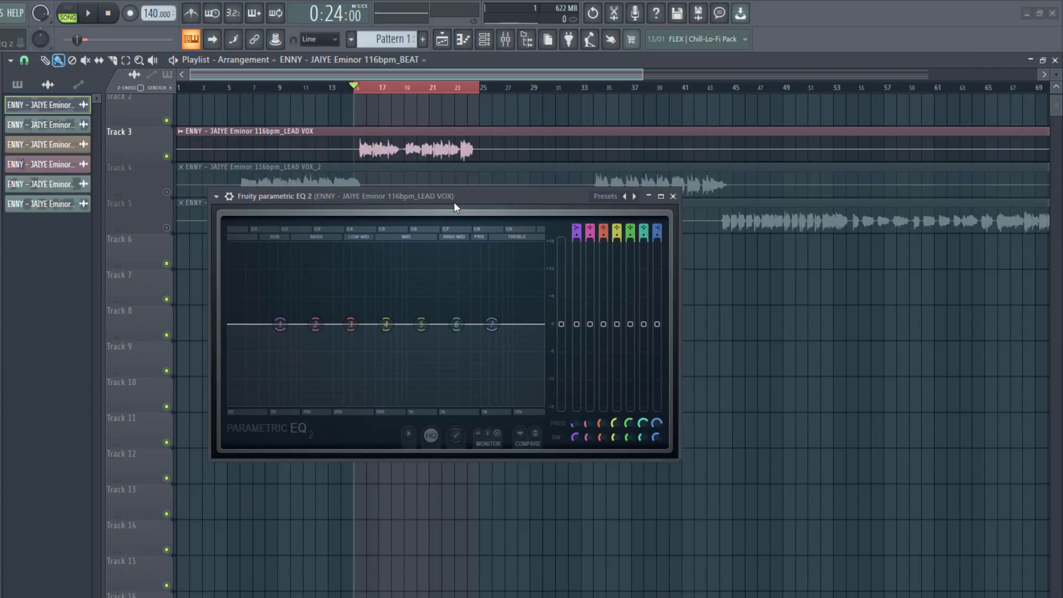
# - Play the lead vocal through the still-flat EQ, then stop playback
pyautogui.press('space')
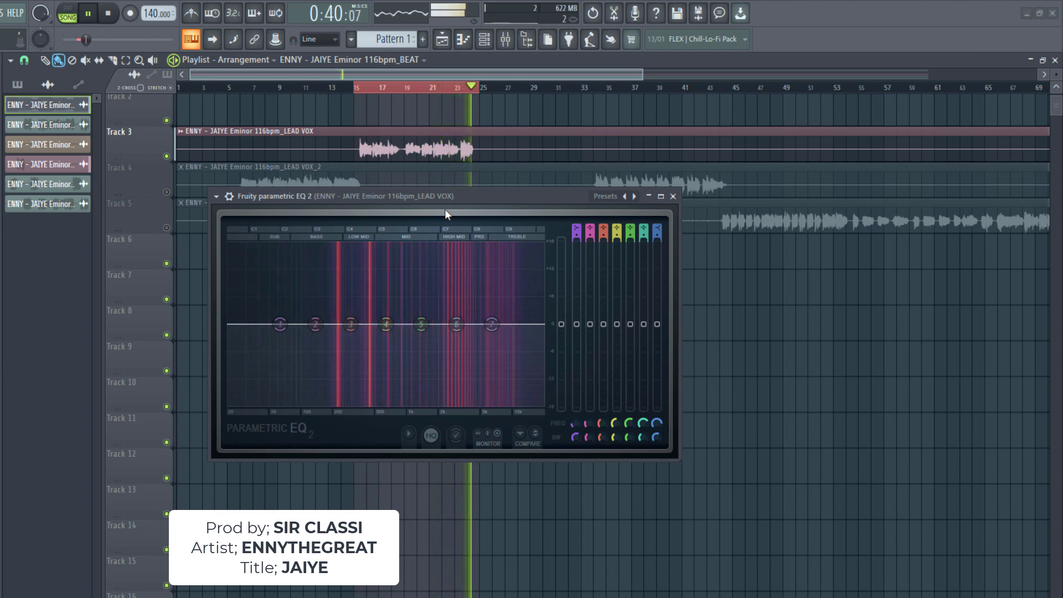
pyautogui.press('space')
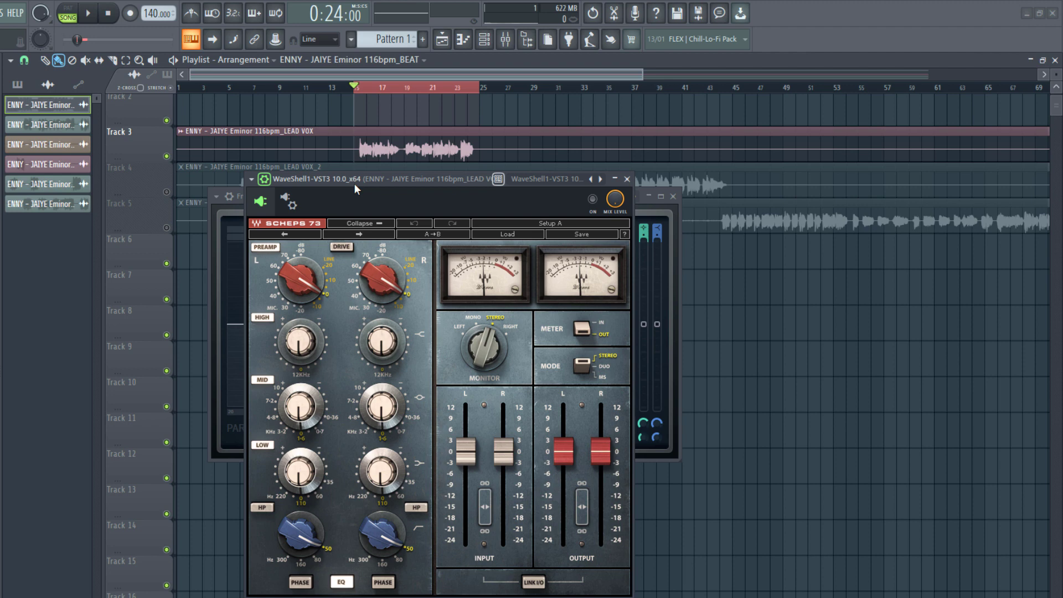
# - Close Scheps 73 and turn EQ band 1 into a Steep 8 high-pass filter
pyautogui.press('Escape')
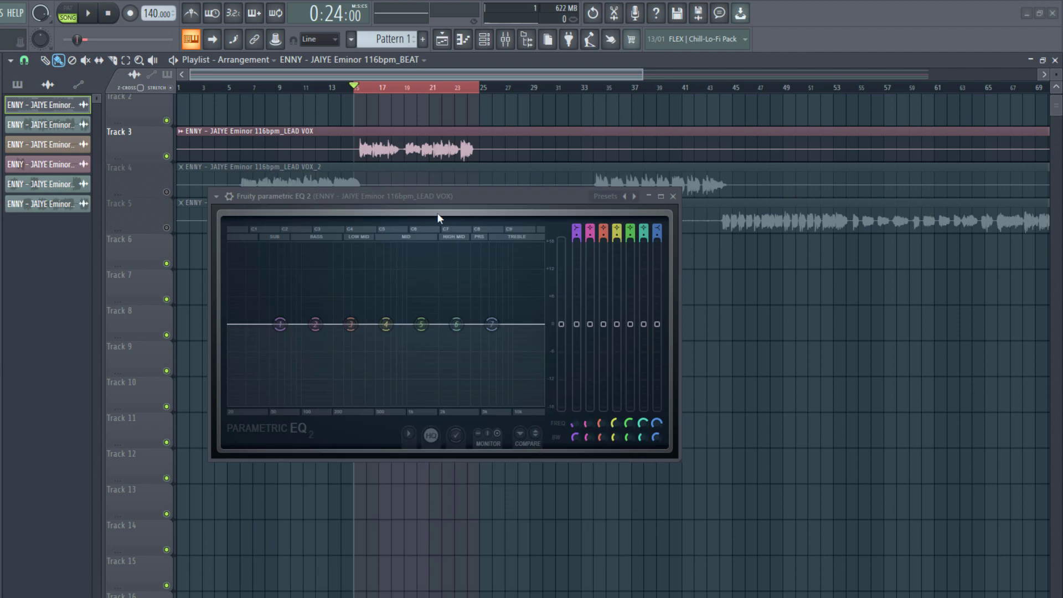
pyautogui.moveTo(427, 194); pyautogui.dragTo(451, 234)
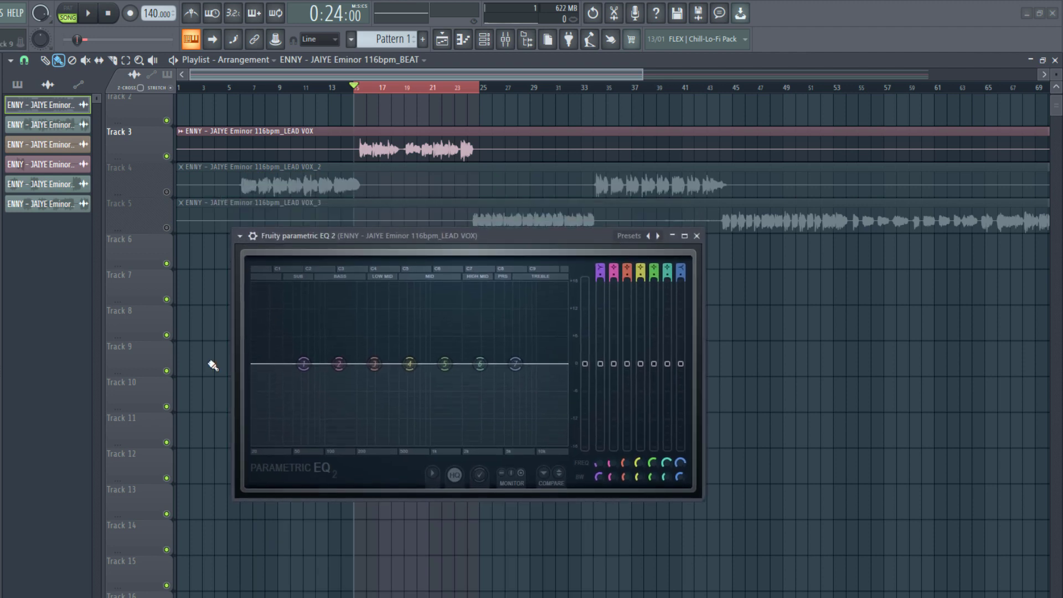
pyautogui.moveTo(303, 365); pyautogui.dragTo(288, 365)
pyautogui.rightClick(288, 365)
pyautogui.moveTo(303, 398)
pyautogui.click(344, 434)
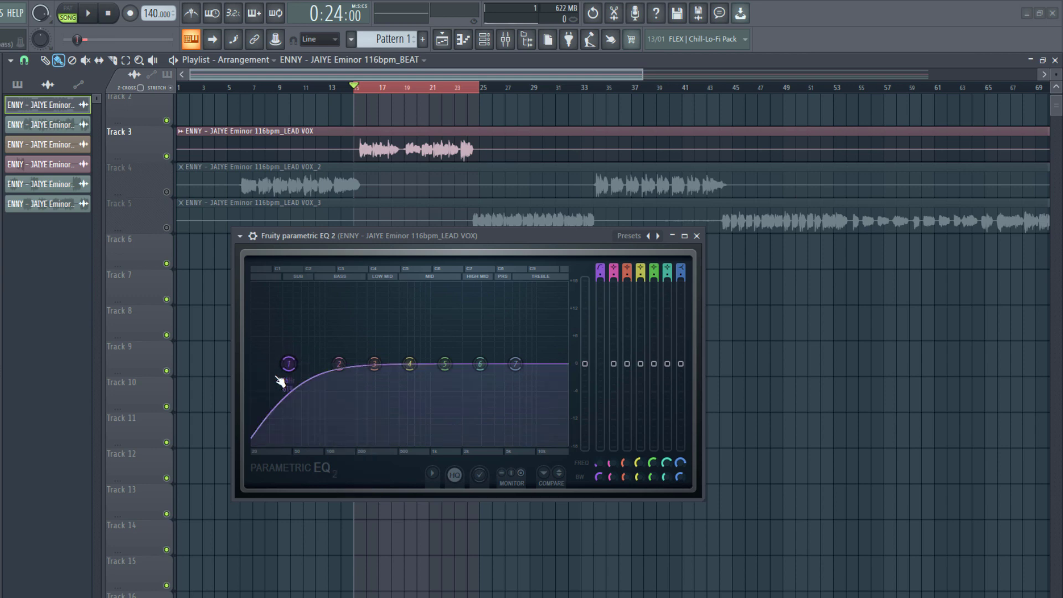
pyautogui.rightClick(288, 365)
pyautogui.click(345, 410)
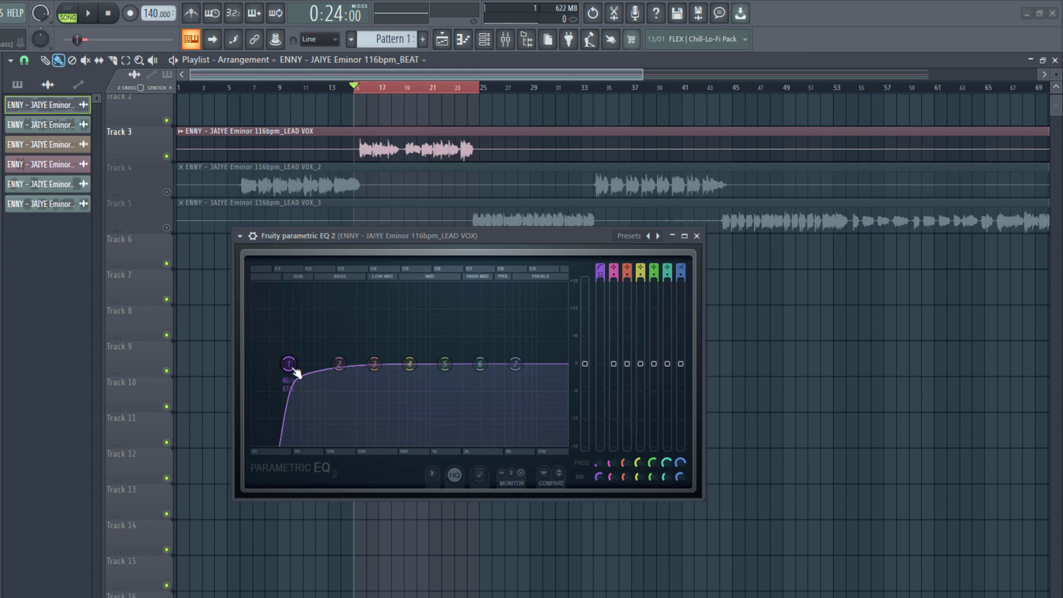
# - Raise the high-pass cutoff to about 238 Hz while auditioning the vocal
pyautogui.press('space')
pyautogui.moveTo(296, 372); pyautogui.dragTo(342, 364)
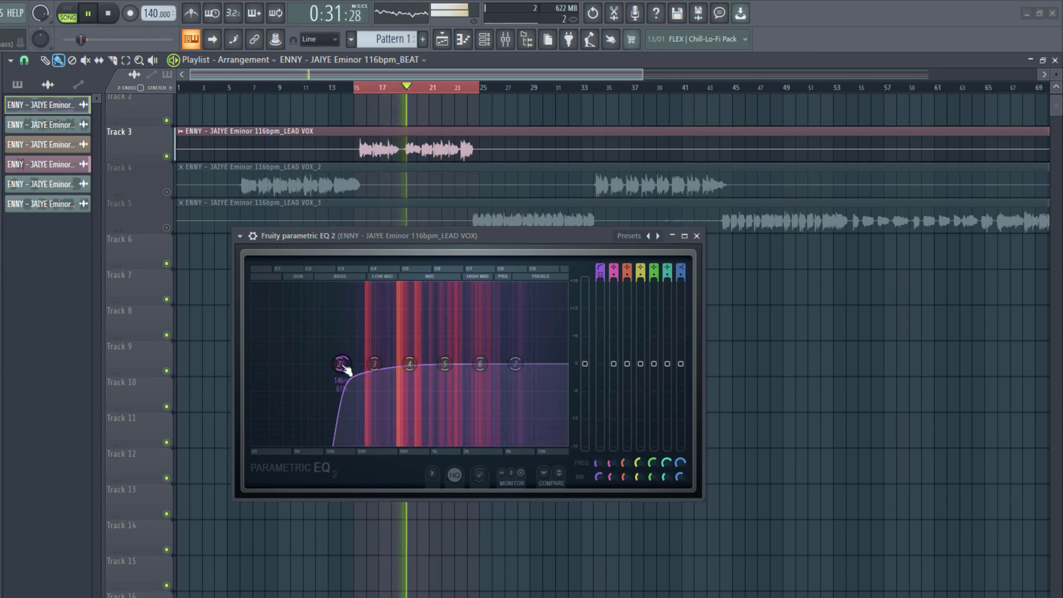
pyautogui.moveTo(344, 370); pyautogui.dragTo(347, 370)
pyautogui.press('space')
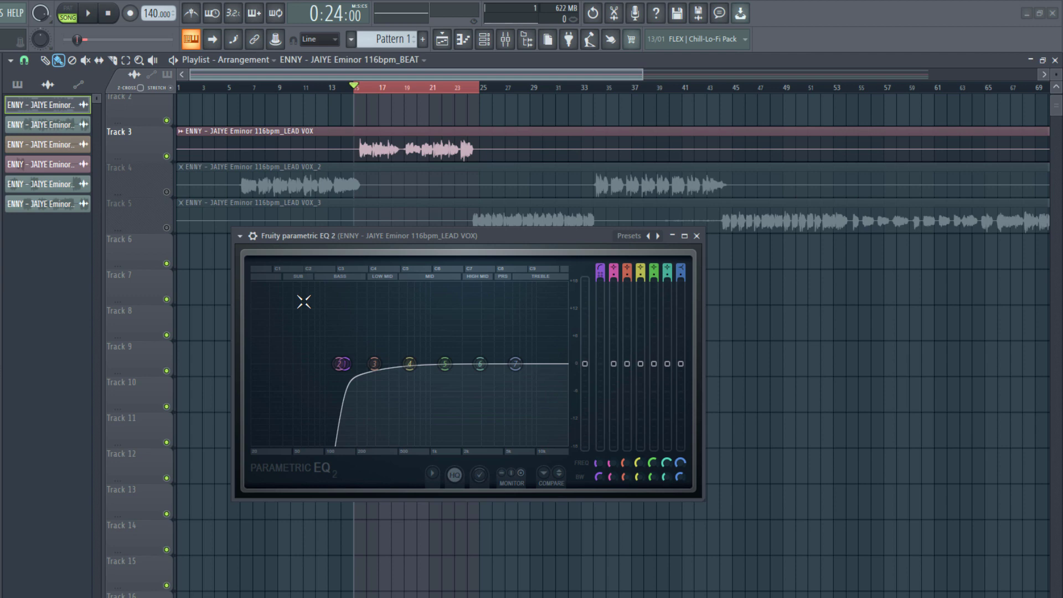
pyautogui.press('space')
pyautogui.moveTo(343, 364)
pyautogui.mouseDown()
pyautogui.moveTo(364, 364)
pyautogui.moveTo(343, 363)
pyautogui.mouseUp()
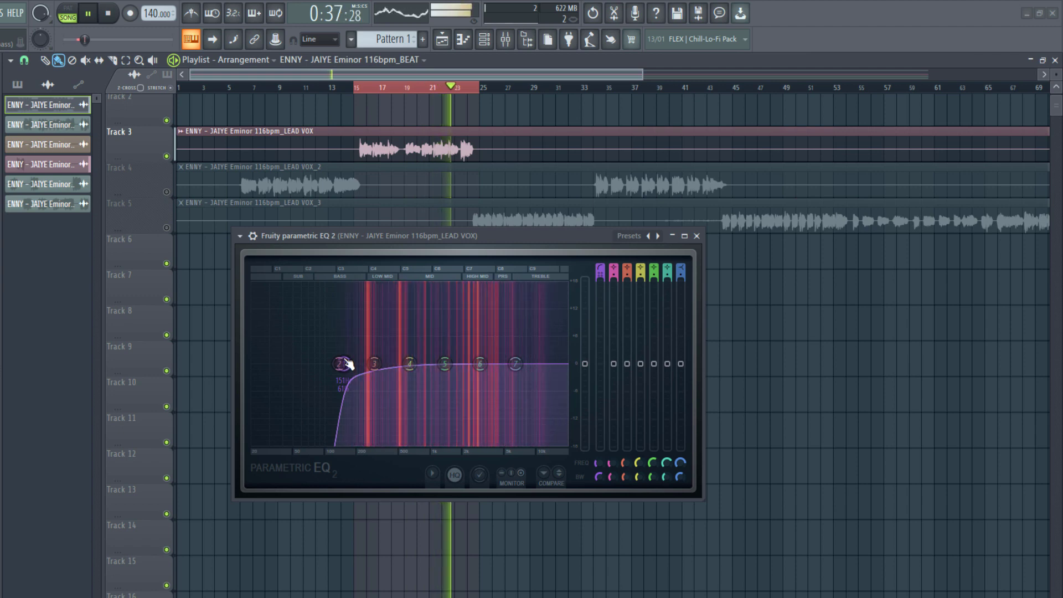
pyautogui.press('space')
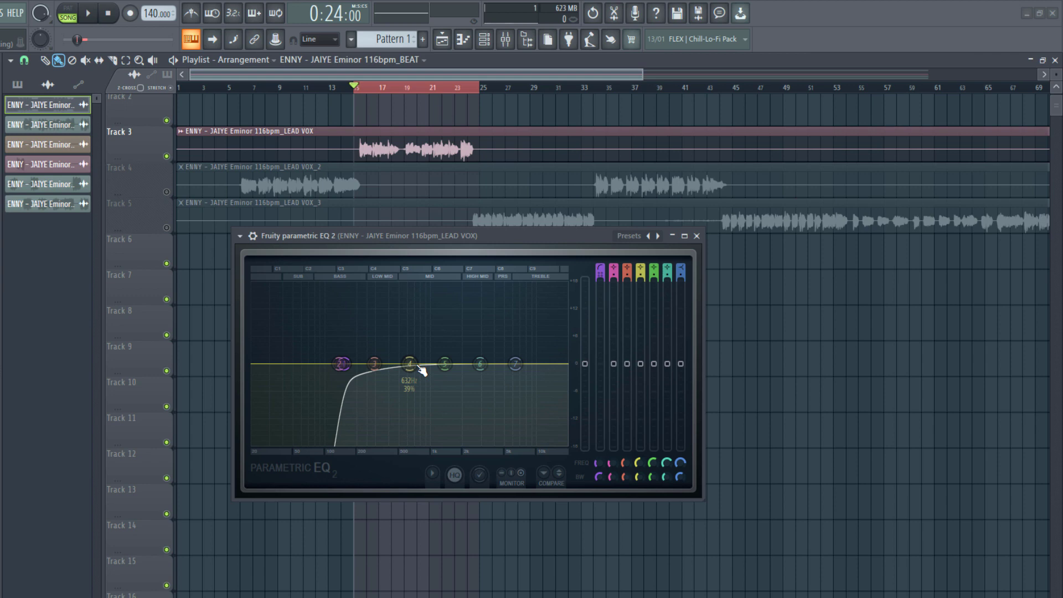
# - Lower the high-pass to about 175 Hz and make band 5 a maximum, narrow boost near 1.4 kHz
pyautogui.moveTo(342, 364); pyautogui.dragTo(361, 363)
pyautogui.moveTo(450, 363); pyautogui.dragTo(449, 333)
pyautogui.scroll(15, 448, 333)
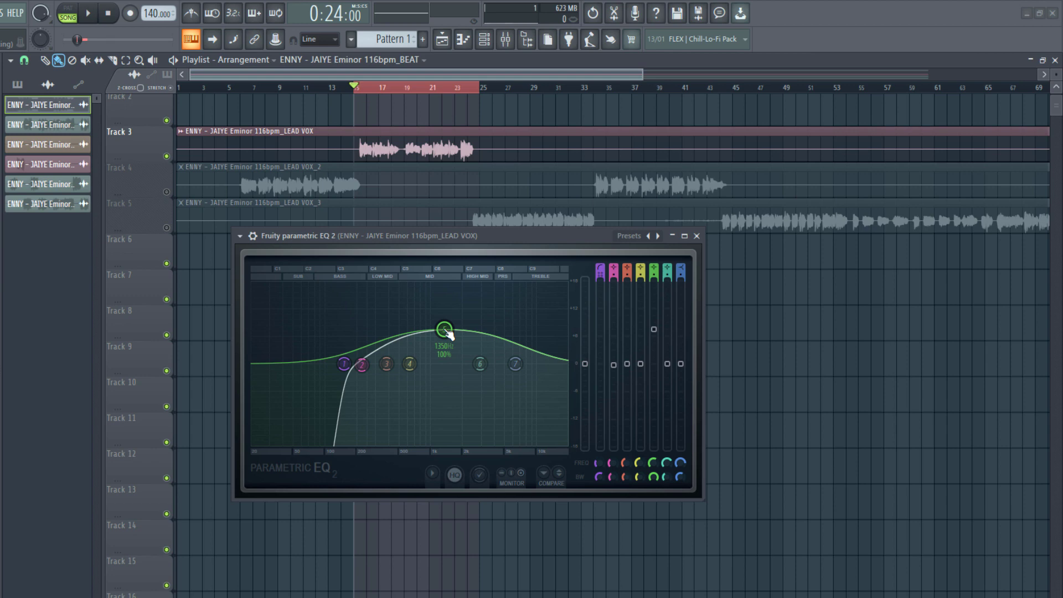
pyautogui.scroll(-15, 448, 333)
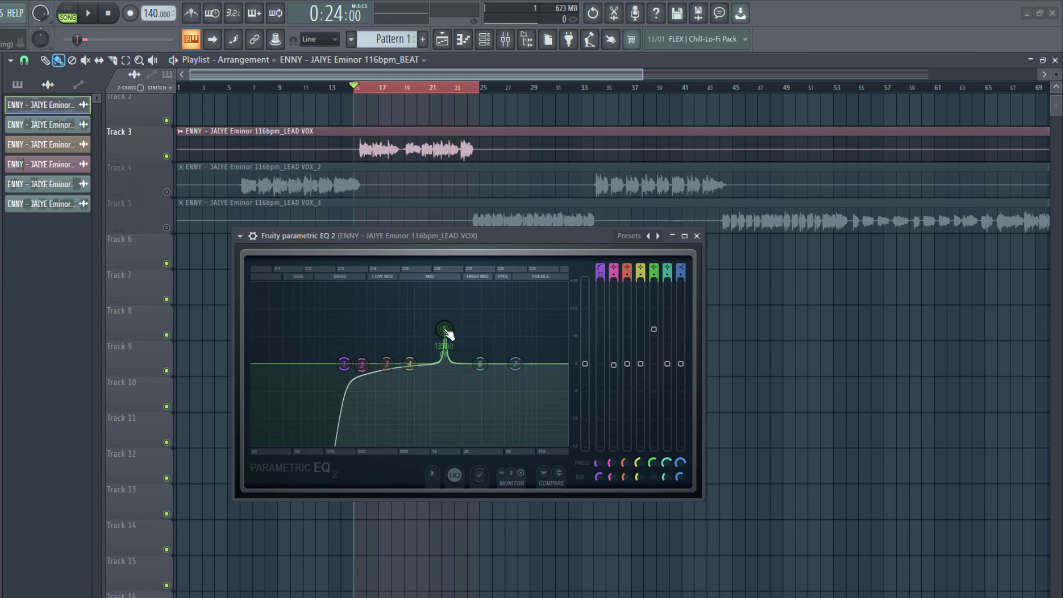
pyautogui.moveTo(448, 333); pyautogui.dragTo(451, 286)
# - Sweep the band 5 boost from about 1.5 kHz down to just under 1 kHz during playback
pyautogui.press('space')
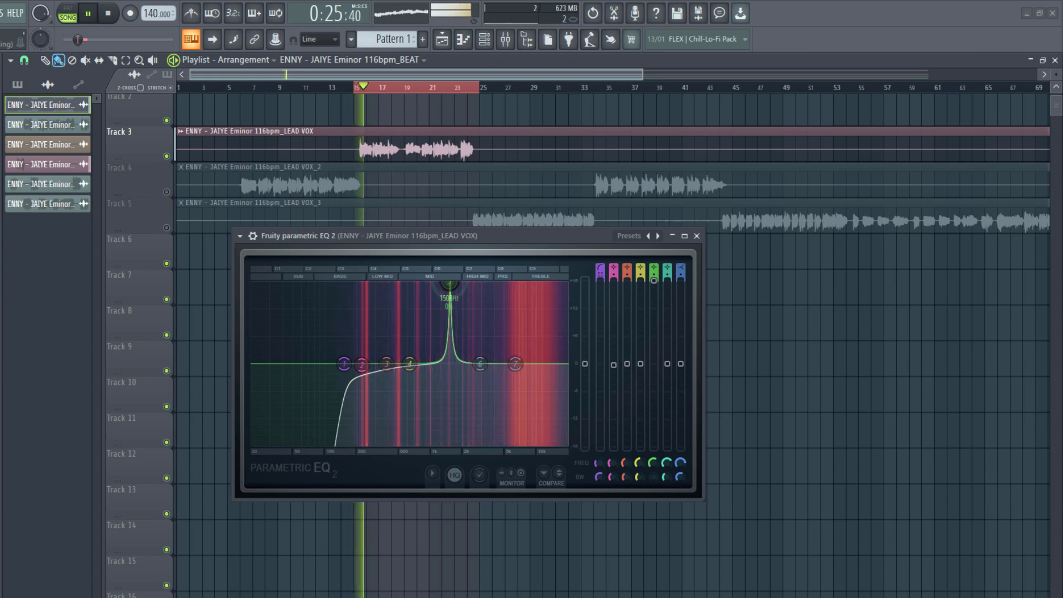
pyautogui.moveTo(446, 289); pyautogui.dragTo(463, 284)
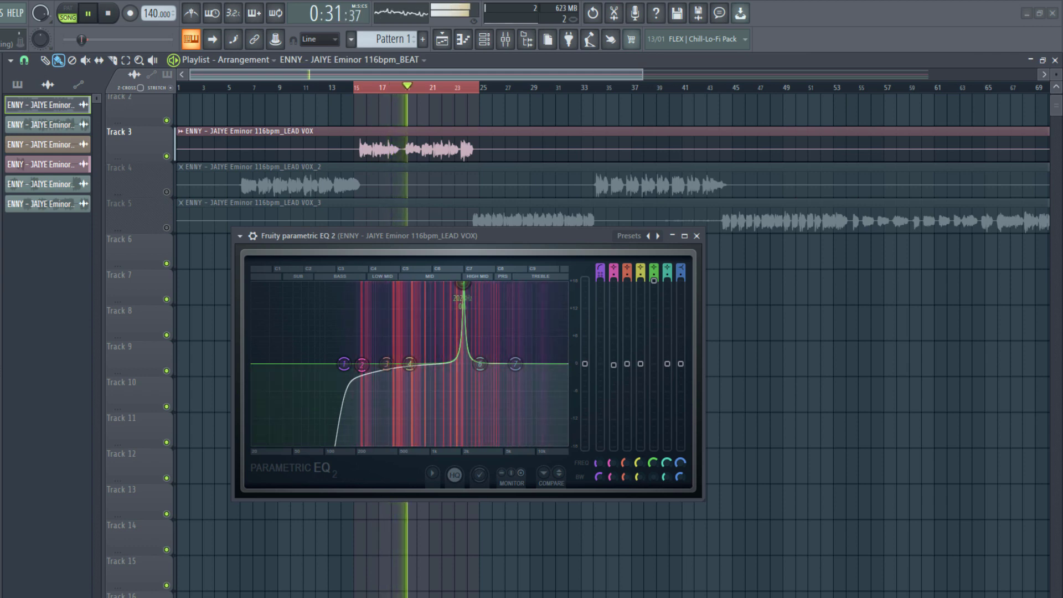
pyautogui.moveTo(463, 284); pyautogui.dragTo(427, 284)
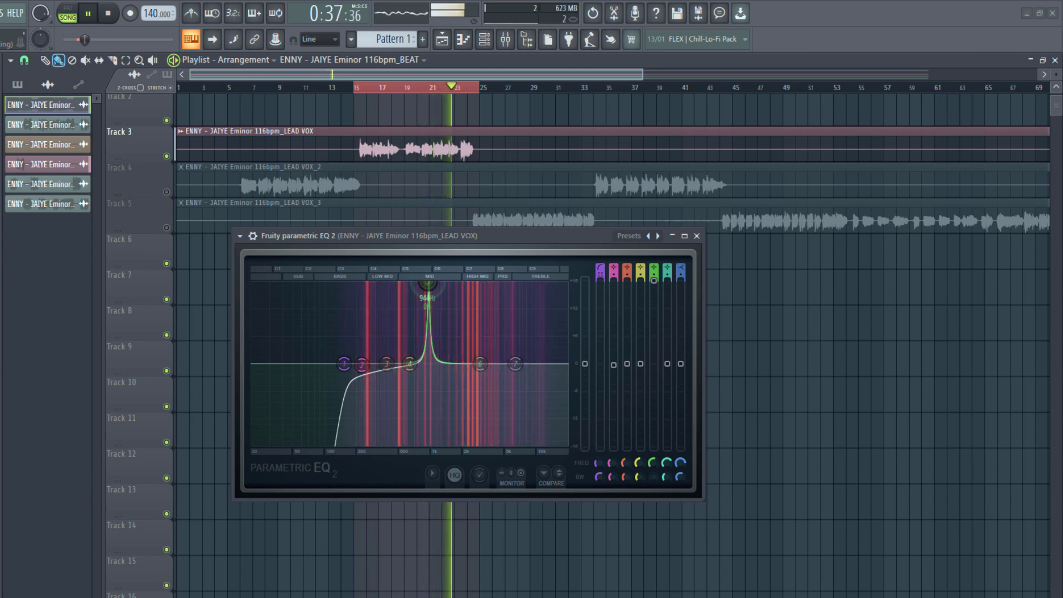
pyautogui.moveTo(427, 284); pyautogui.dragTo(431, 283)
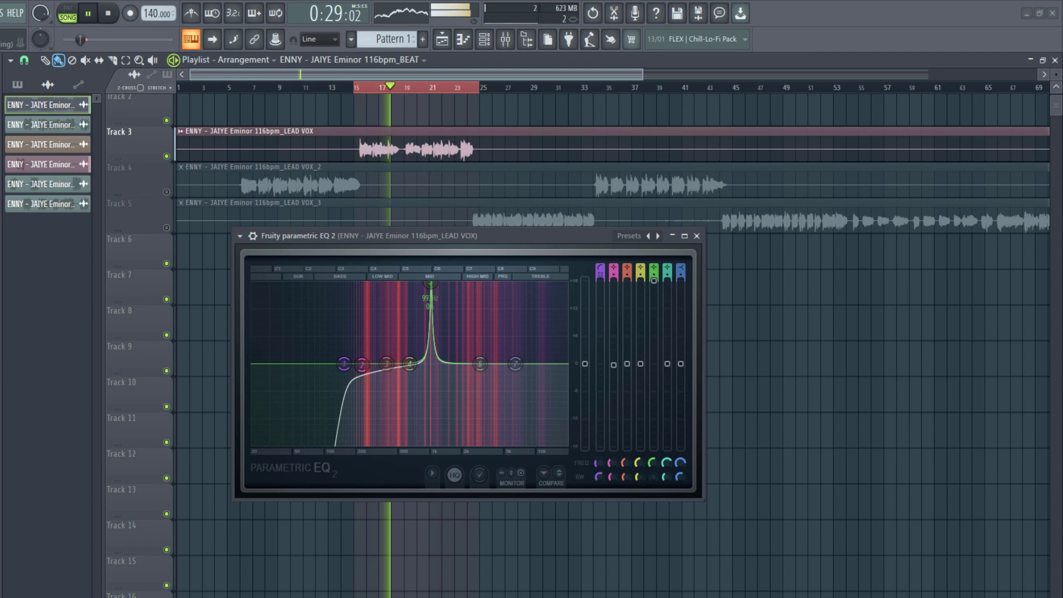
pyautogui.press('space')
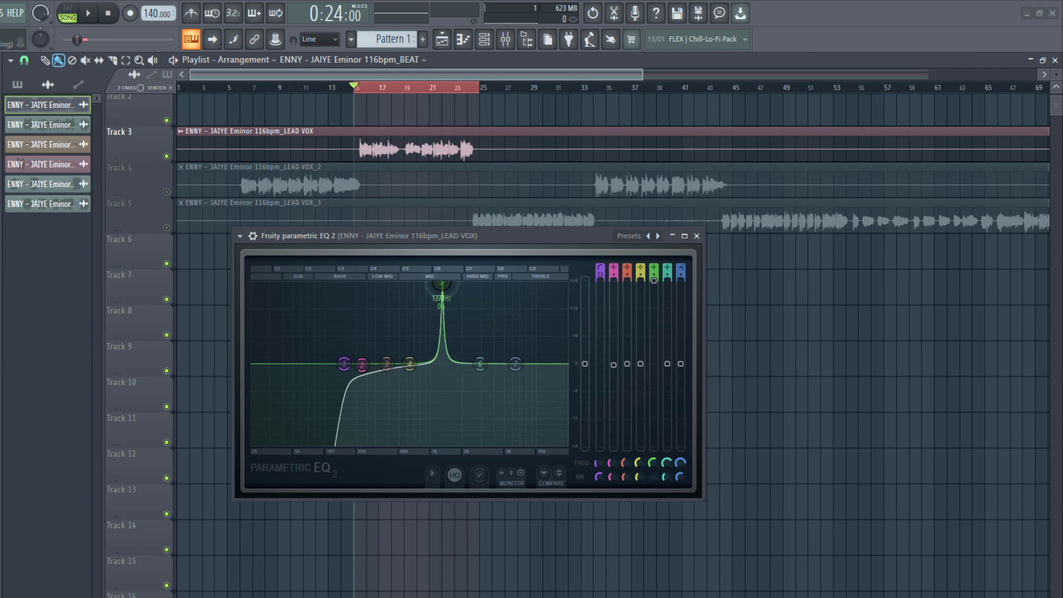
# - Settle band 5 near 1006 Hz and audition the vocal with the new cut
pyautogui.press('space')
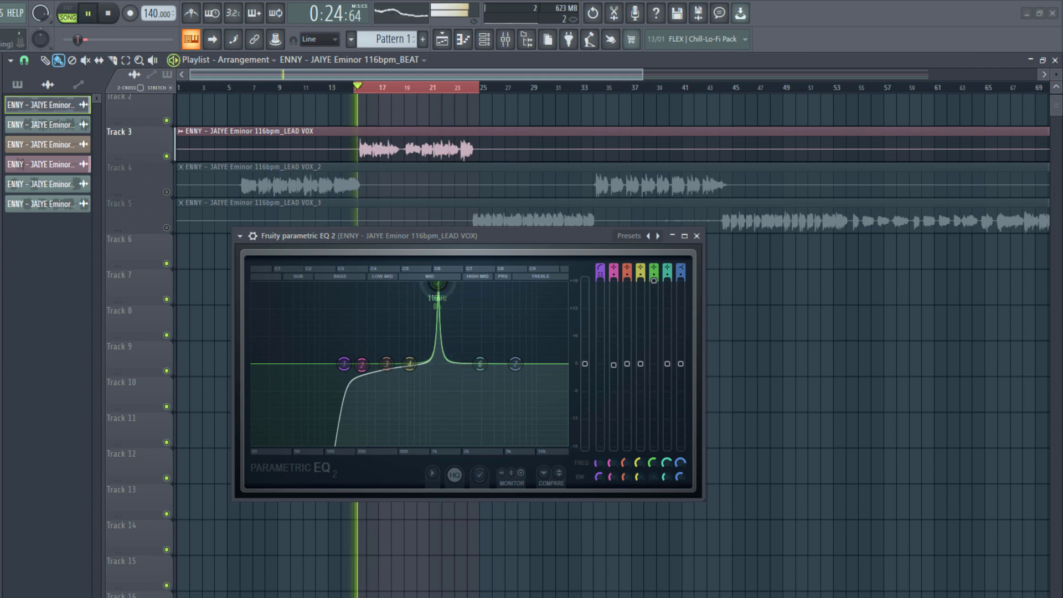
pyautogui.moveTo(436, 285); pyautogui.dragTo(430, 285)
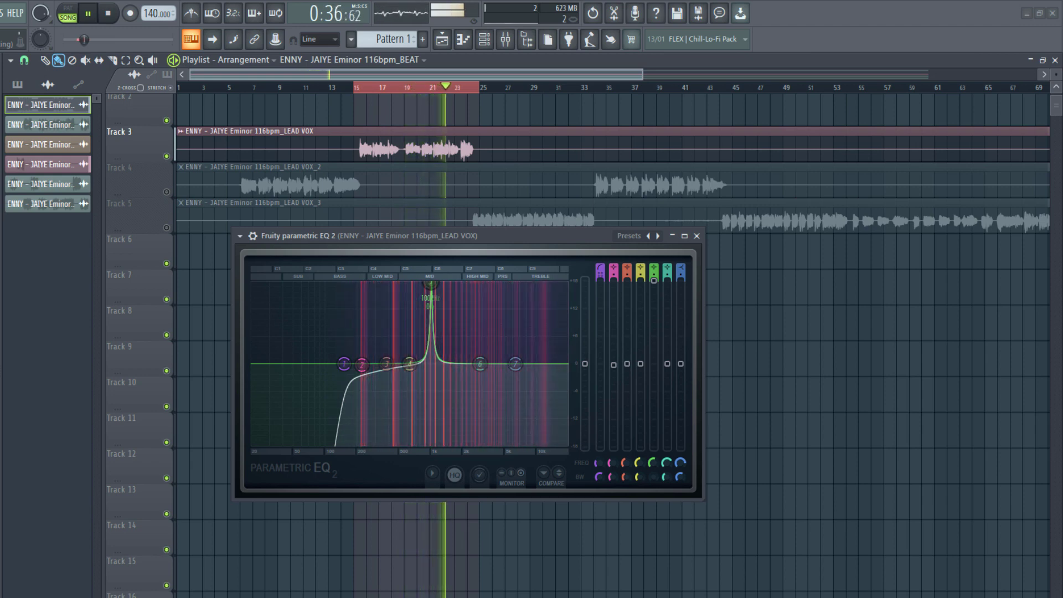
pyautogui.press('space')
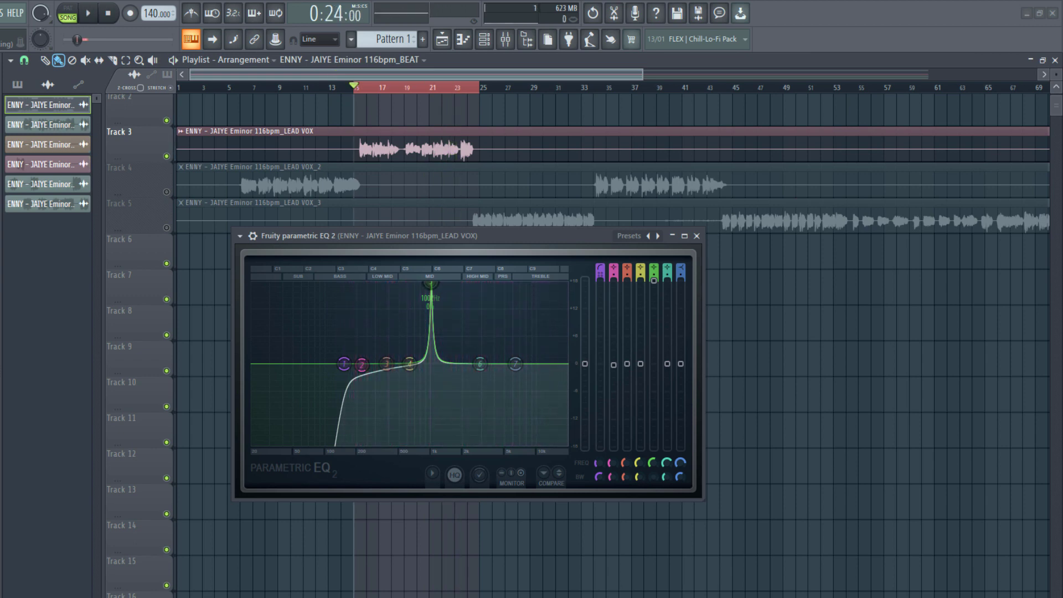
pyautogui.press('space')
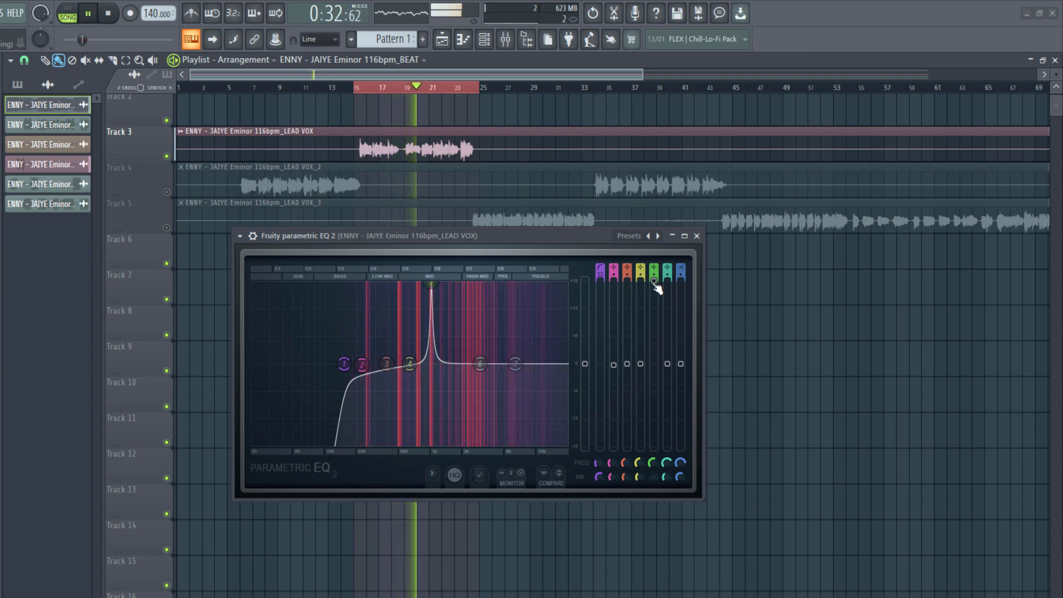
pyautogui.press('space')
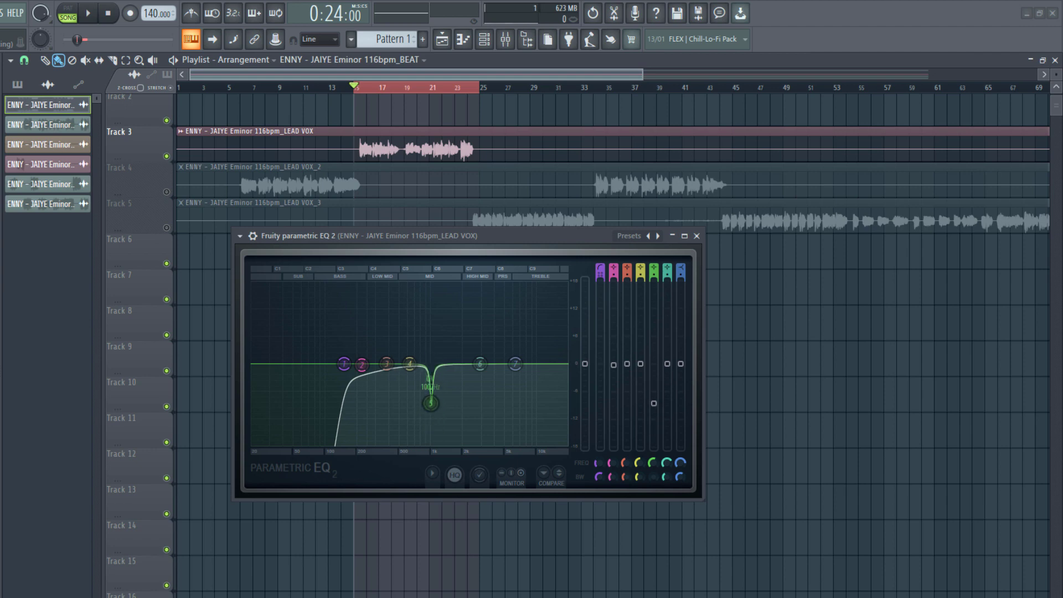
pyautogui.press('space')
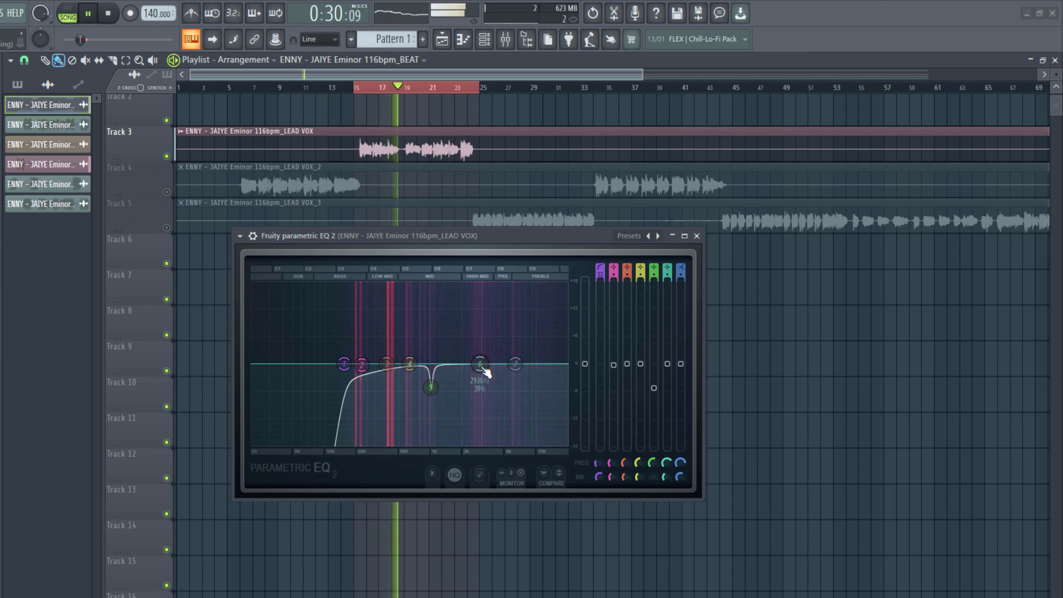
# - Boost band 6 sharply and sweep it to about 2620 Hz during playback
pyautogui.press('space')
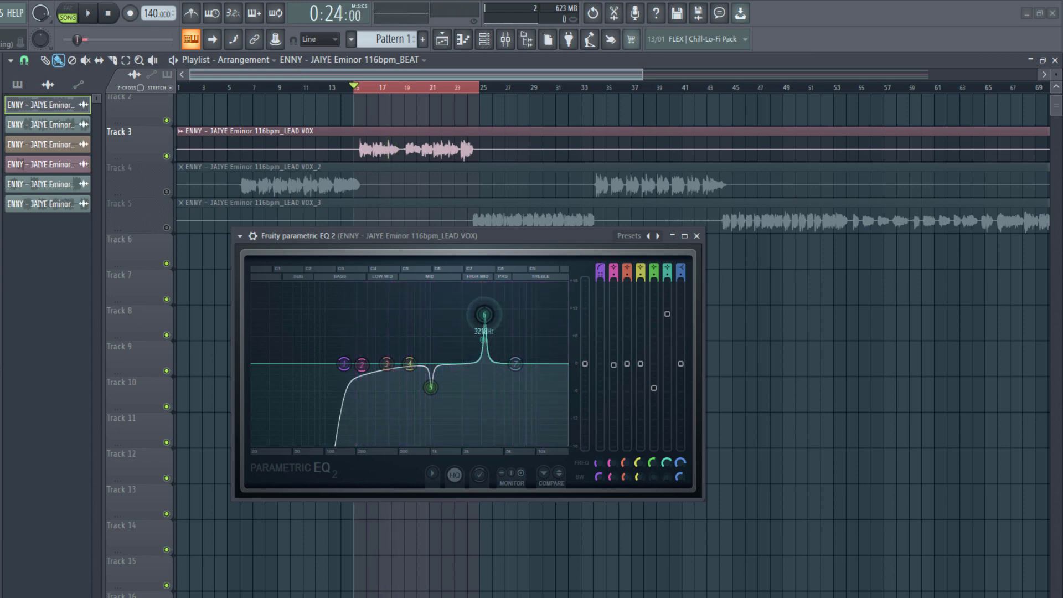
pyautogui.moveTo(484, 314); pyautogui.dragTo(459, 284)
pyautogui.press('space')
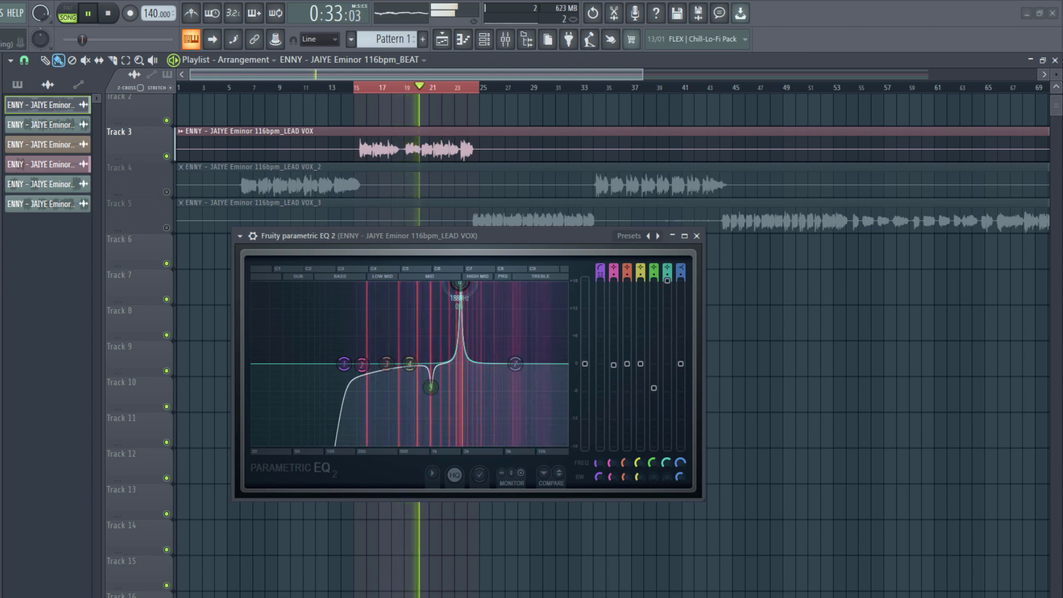
pyautogui.moveTo(459, 284); pyautogui.dragTo(475, 284)
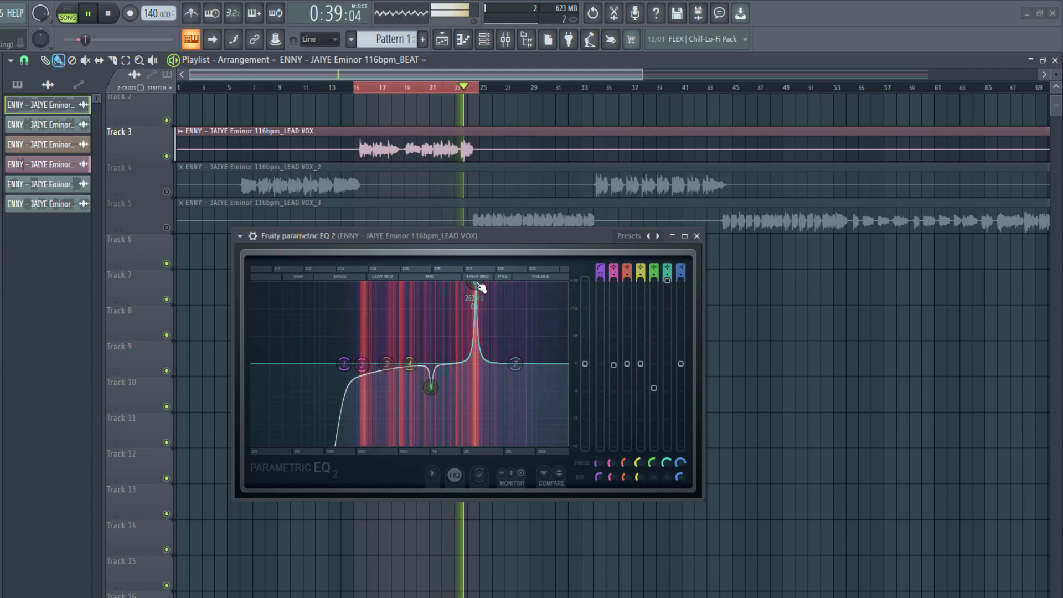
pyautogui.press('space')
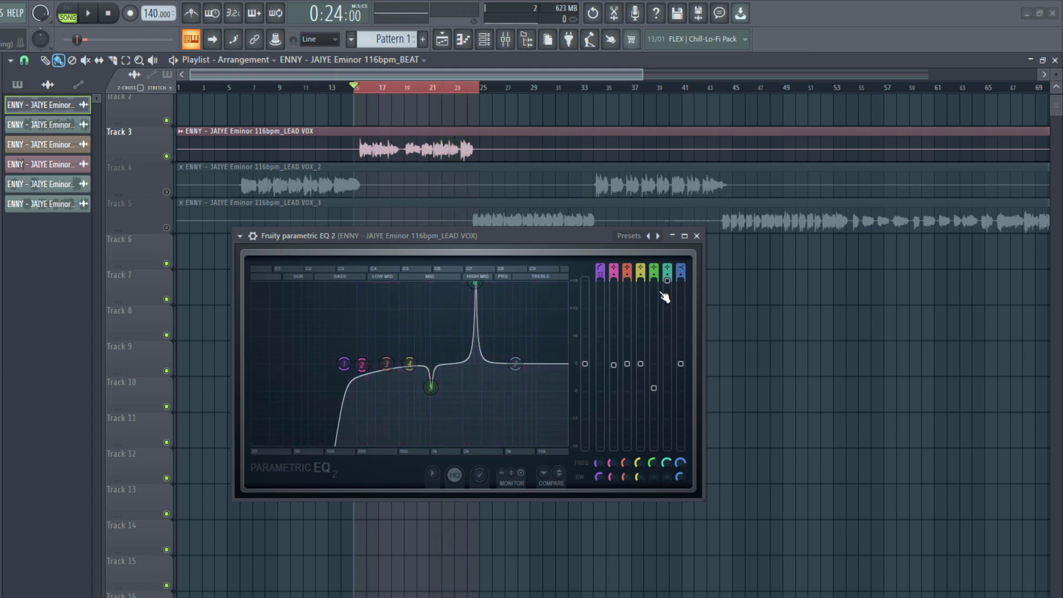
# - Bring band 6's gain down to about +6 dB and audition the change
pyautogui.moveTo(668, 282); pyautogui.dragTo(668, 335)
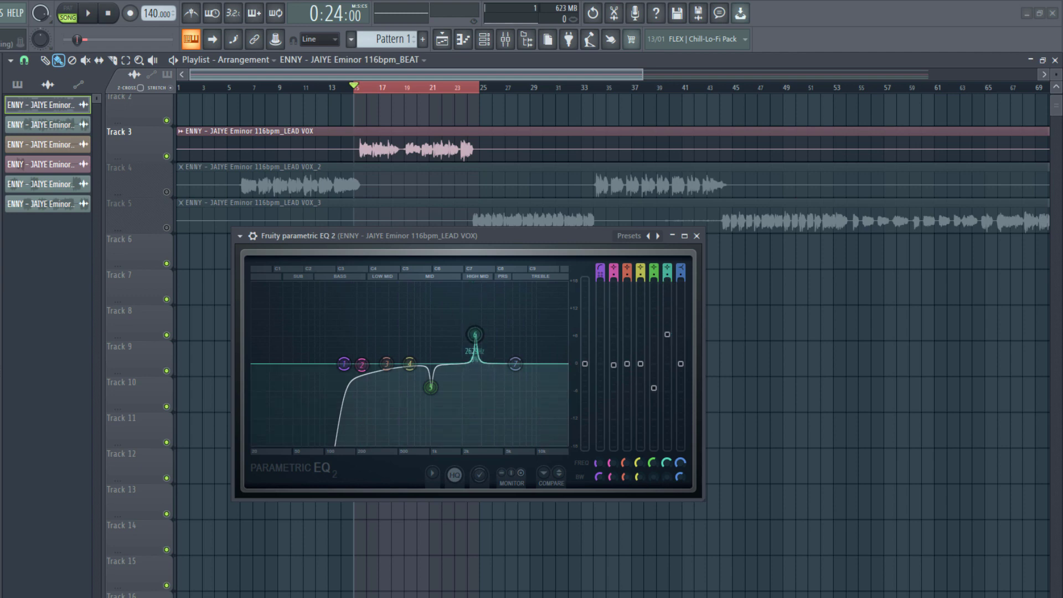
pyautogui.press('space')
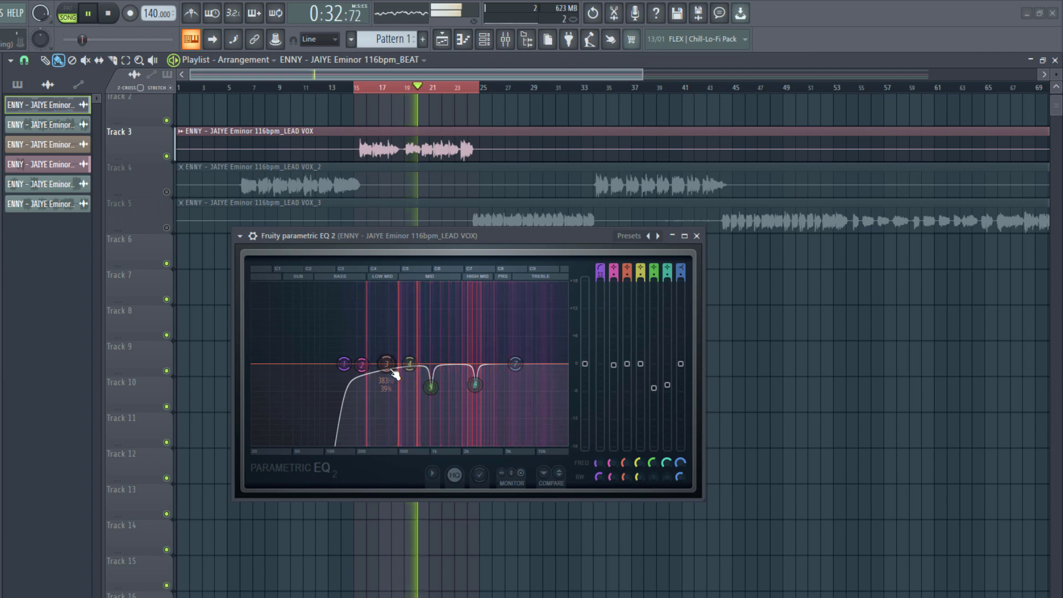
pyautogui.press('space')
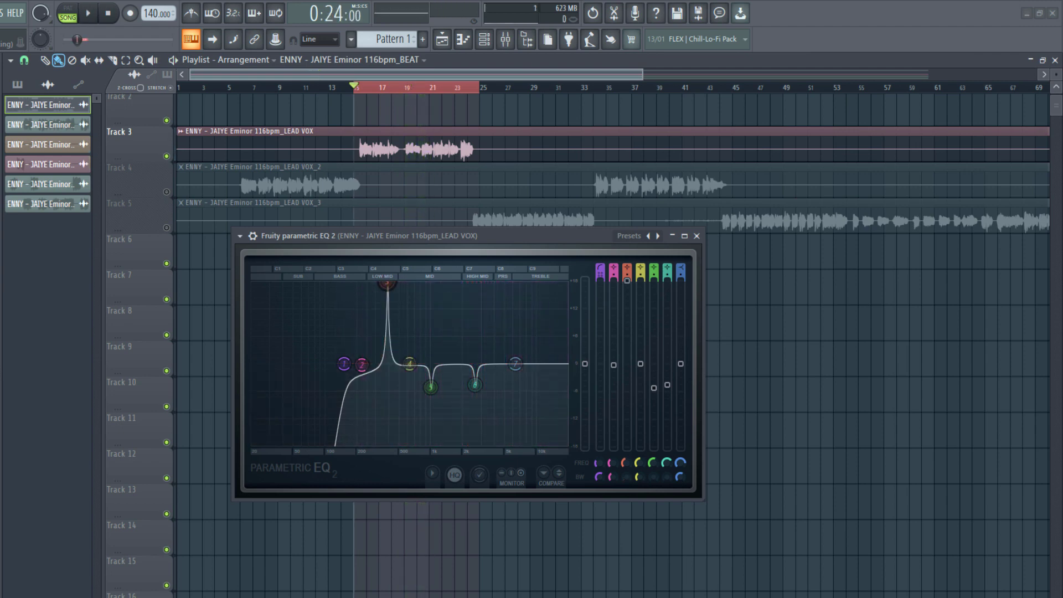
# - Sweep band 3 to about 503 Hz and lower its gain
pyautogui.press('space')
pyautogui.moveTo(387, 285)
pyautogui.mouseDown()
pyautogui.moveTo(399, 285)
pyautogui.moveTo(369, 285)
pyautogui.moveTo(399, 285)
pyautogui.mouseUp()
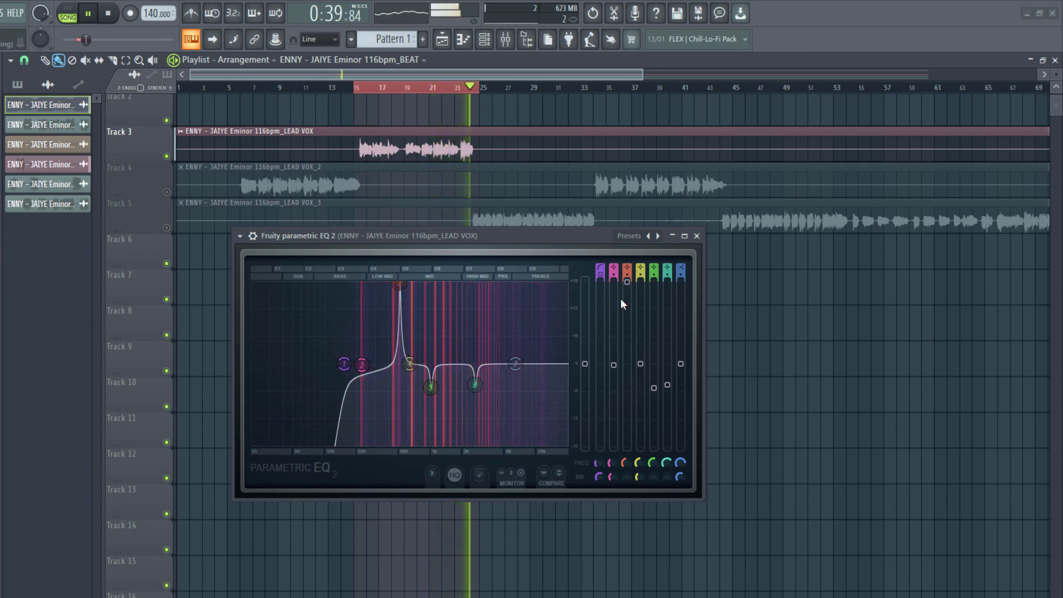
pyautogui.press('space')
pyautogui.moveTo(627, 281); pyautogui.dragTo(627, 310)
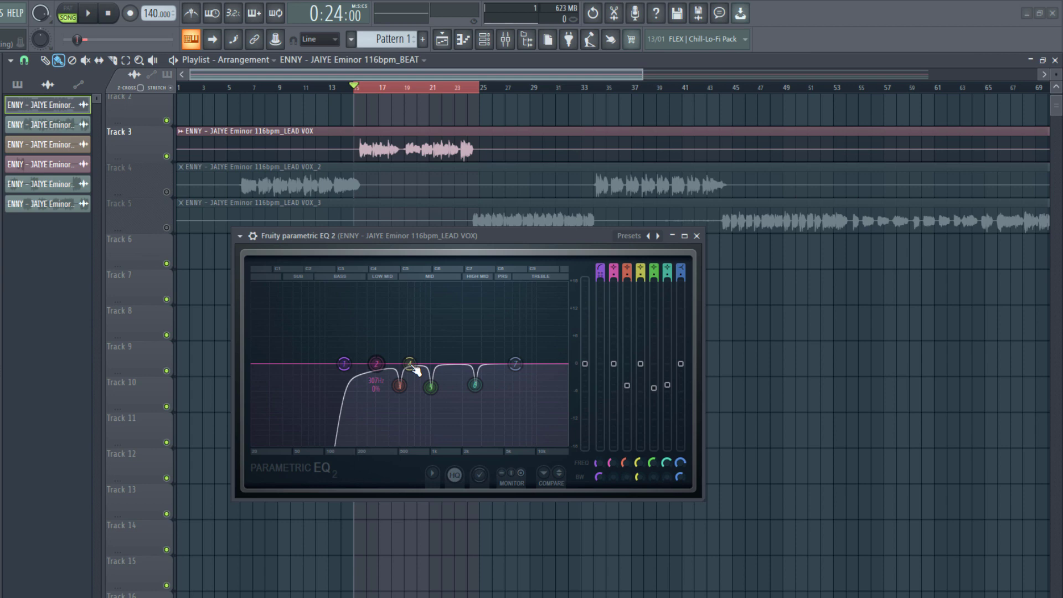
# - Move band 2 to about 258 Hz and pull it down into a cut
pyautogui.press('space')
pyautogui.moveTo(388, 285); pyautogui.dragTo(366, 284)
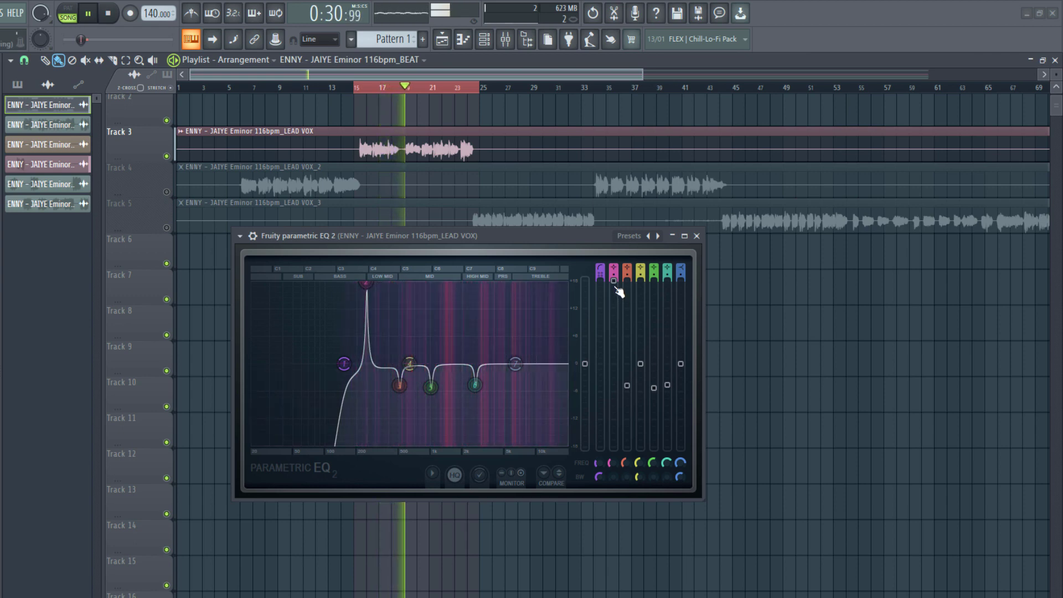
pyautogui.moveTo(367, 283); pyautogui.dragTo(366, 378)
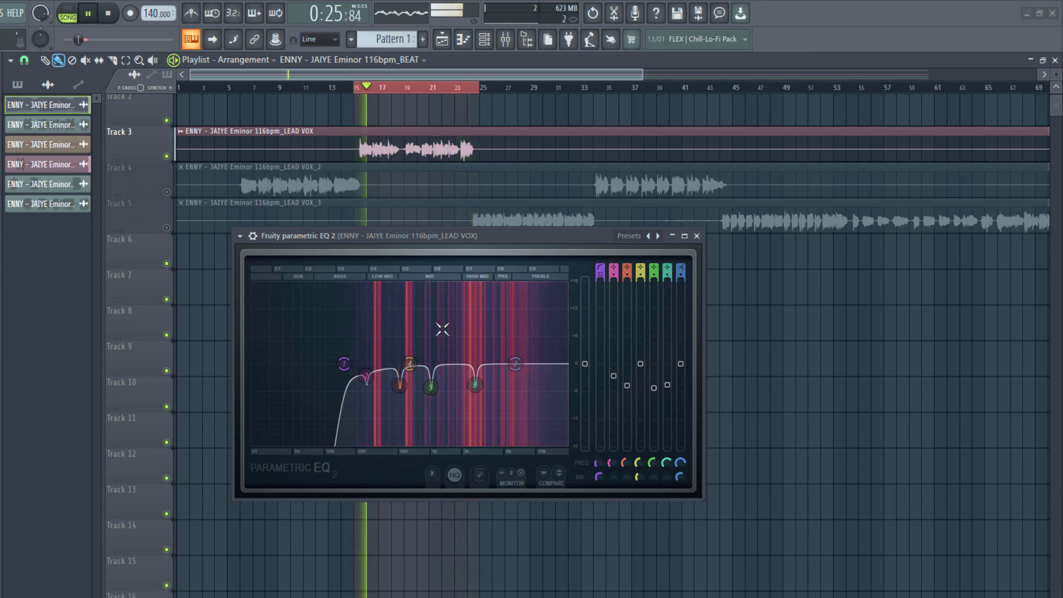
pyautogui.press('space')
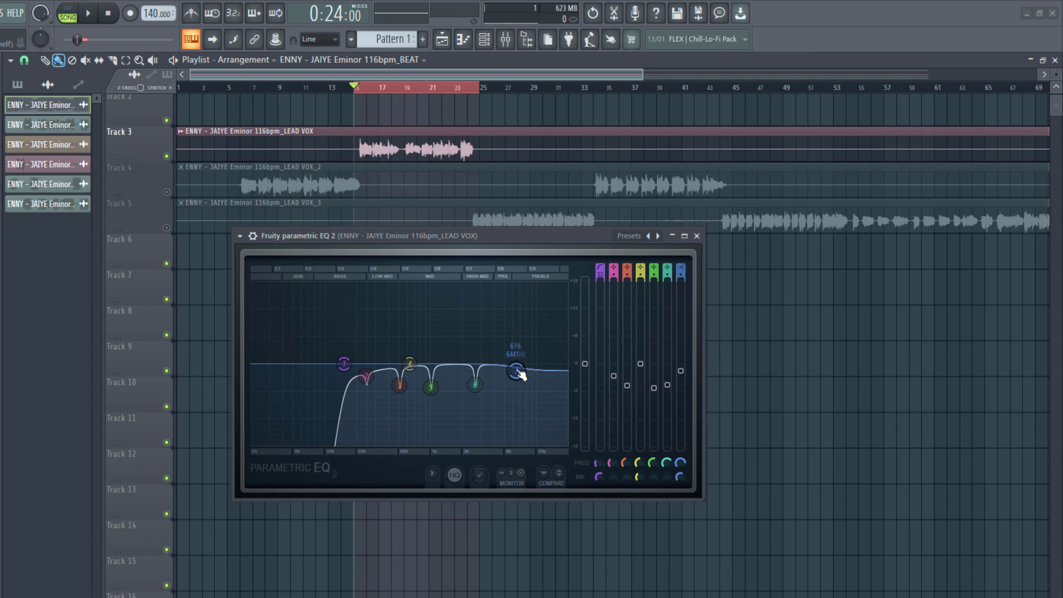
pyautogui.press('space')
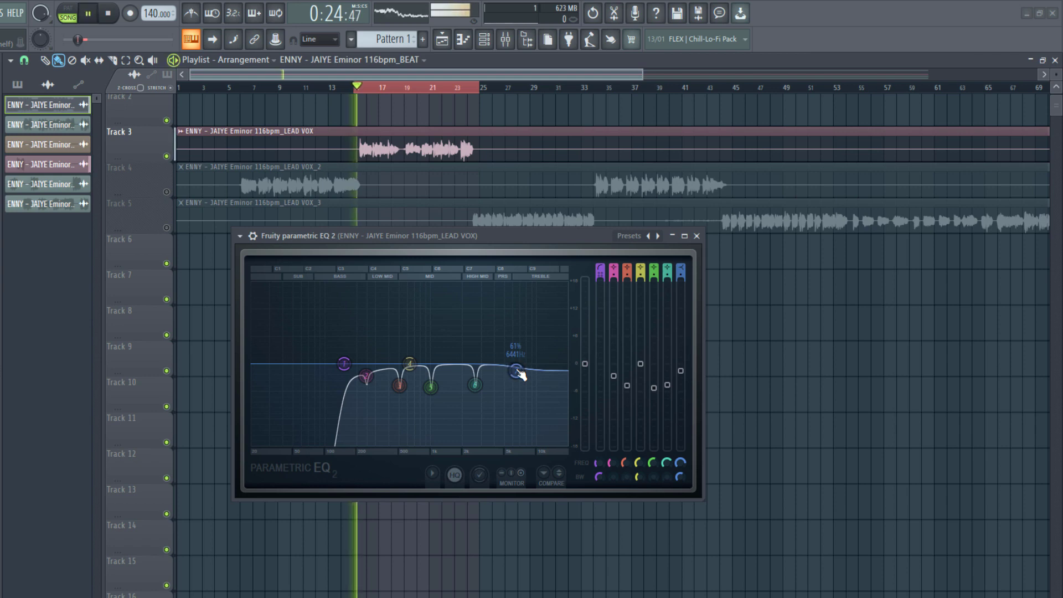
pyautogui.moveTo(514, 373); pyautogui.dragTo(516, 391)
pyautogui.press('space')
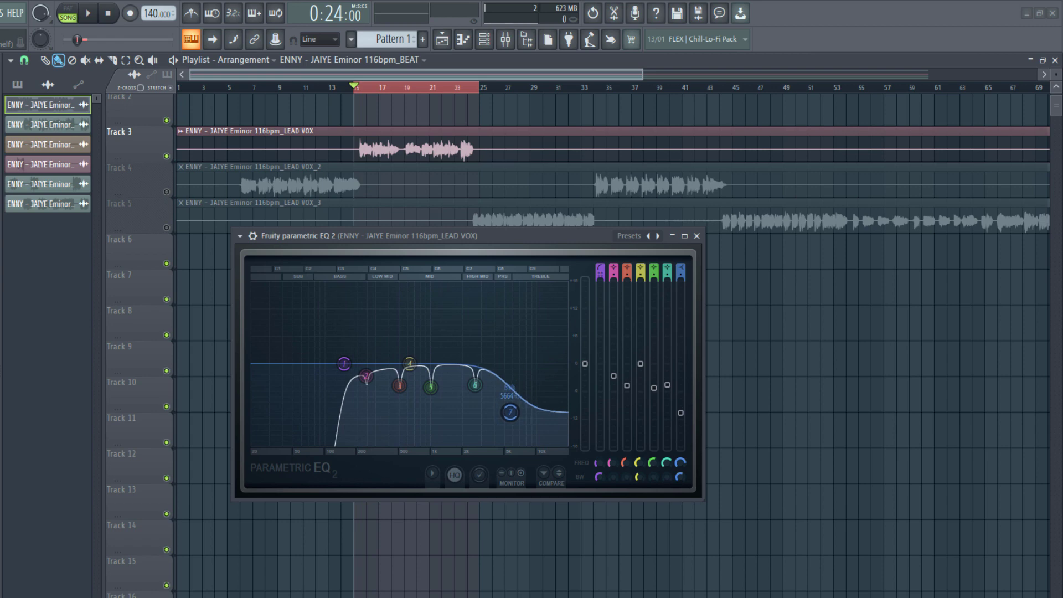
pyautogui.press('space')
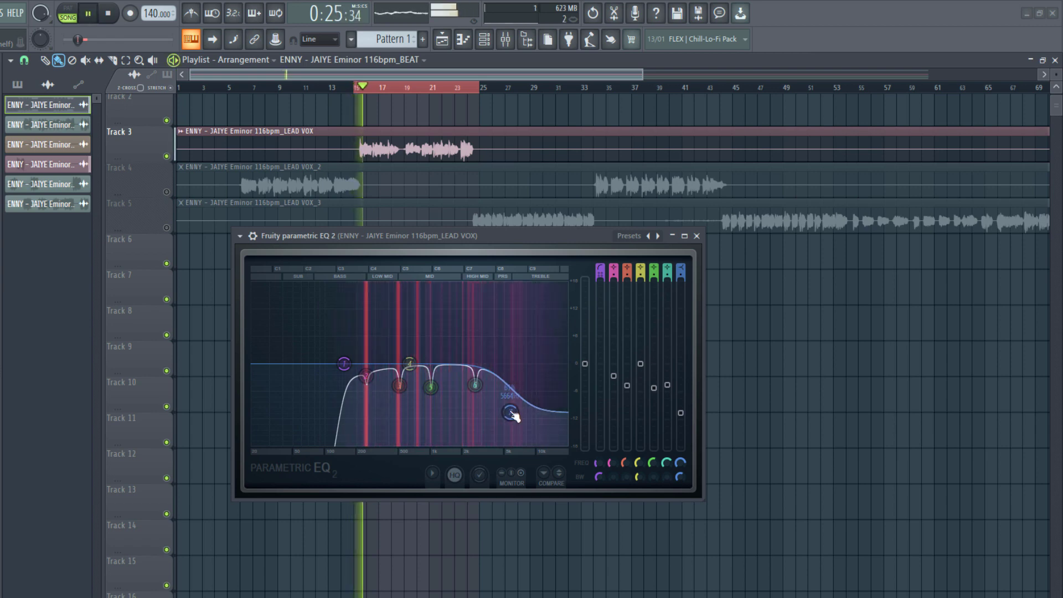
pyautogui.press('space')
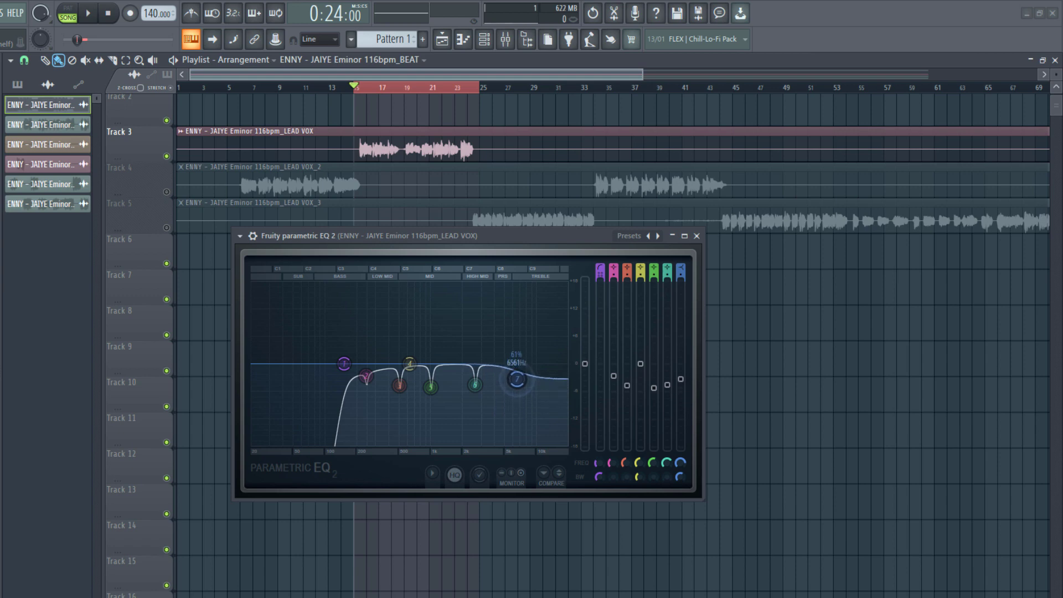
pyautogui.press('space')
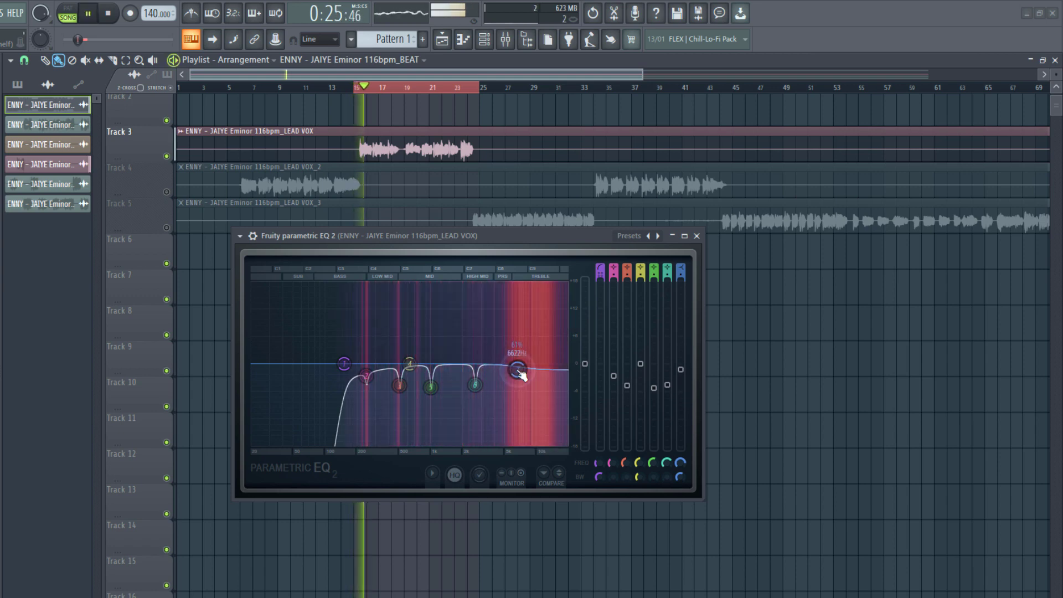
pyautogui.moveTo(521, 375); pyautogui.dragTo(519, 374)
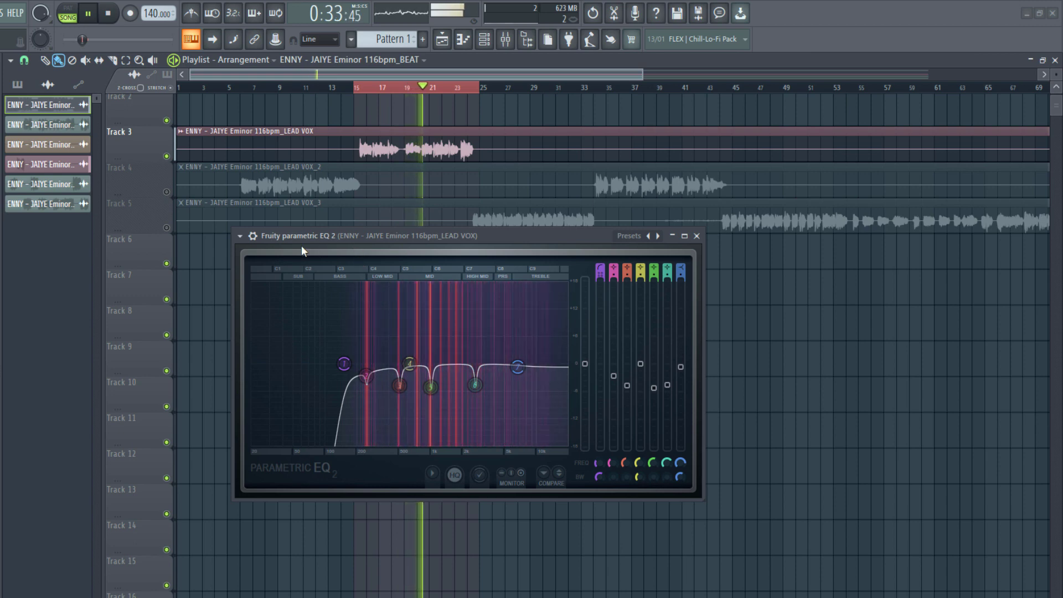
# - A/B the lead vocal with the EQ bypassed, then re-enable it and listen
pyautogui.click(255, 238)
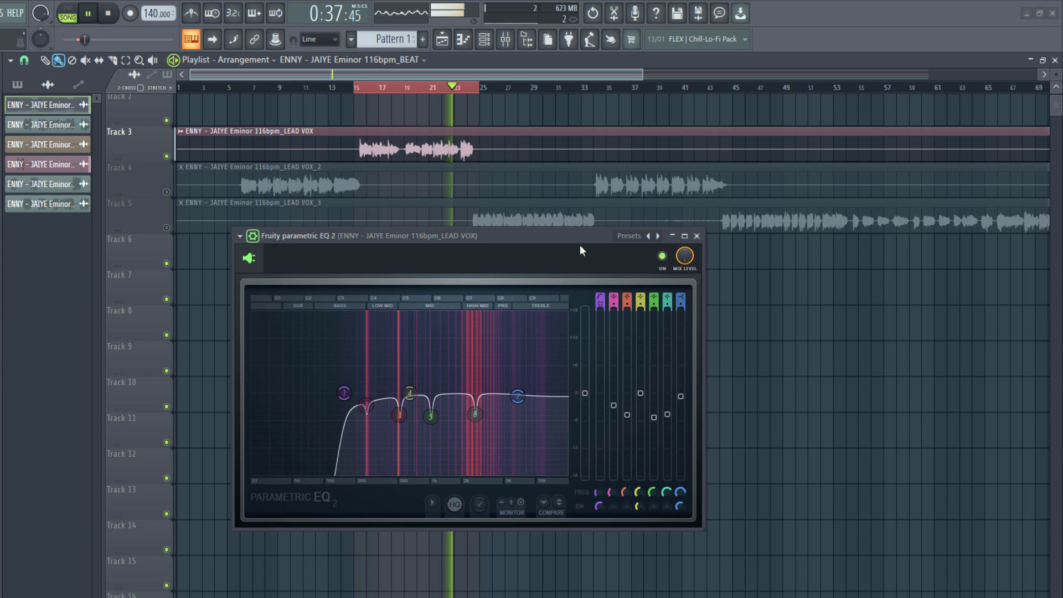
pyautogui.press('space')
pyautogui.press('space')
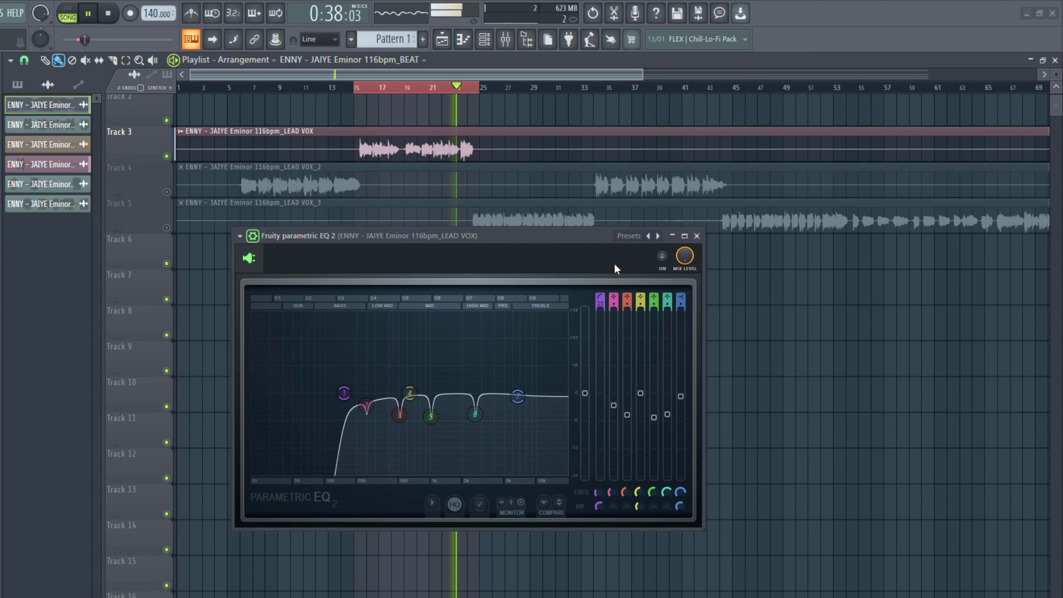
pyautogui.press('space')
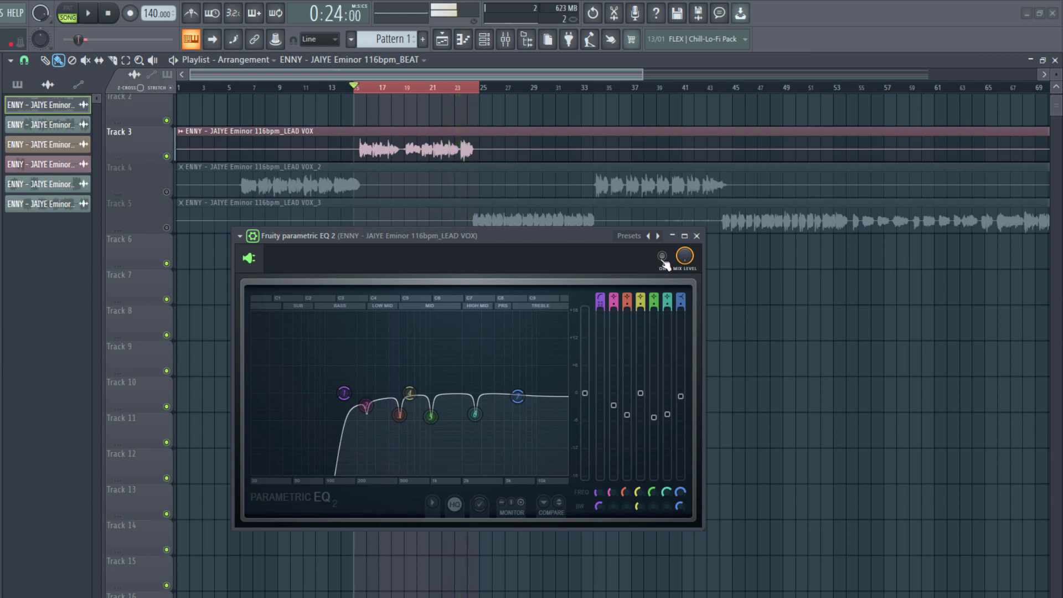
pyautogui.click(663, 258)
pyautogui.press('space')
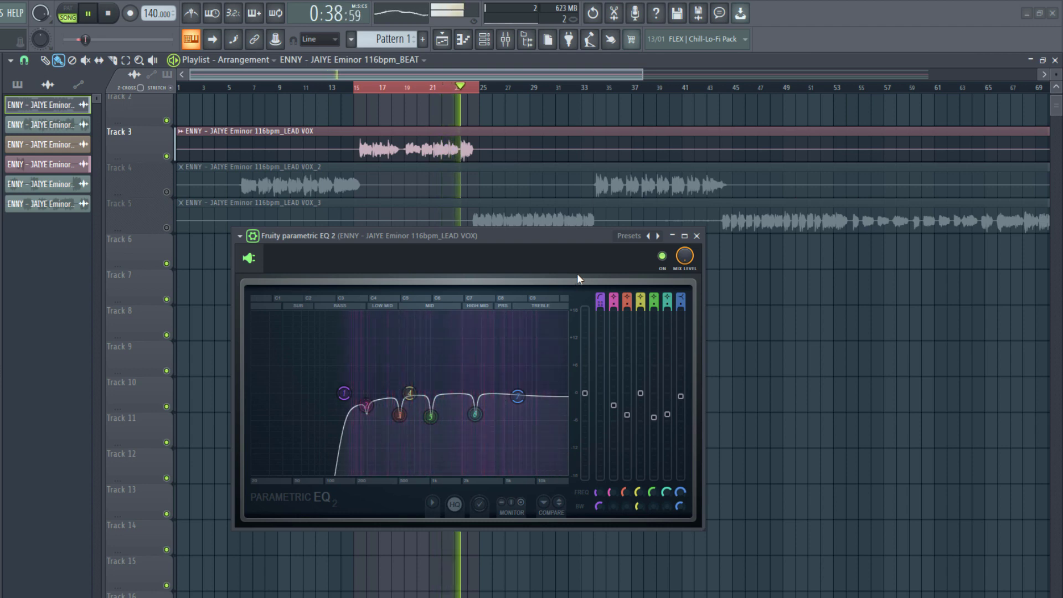
pyautogui.press('space')
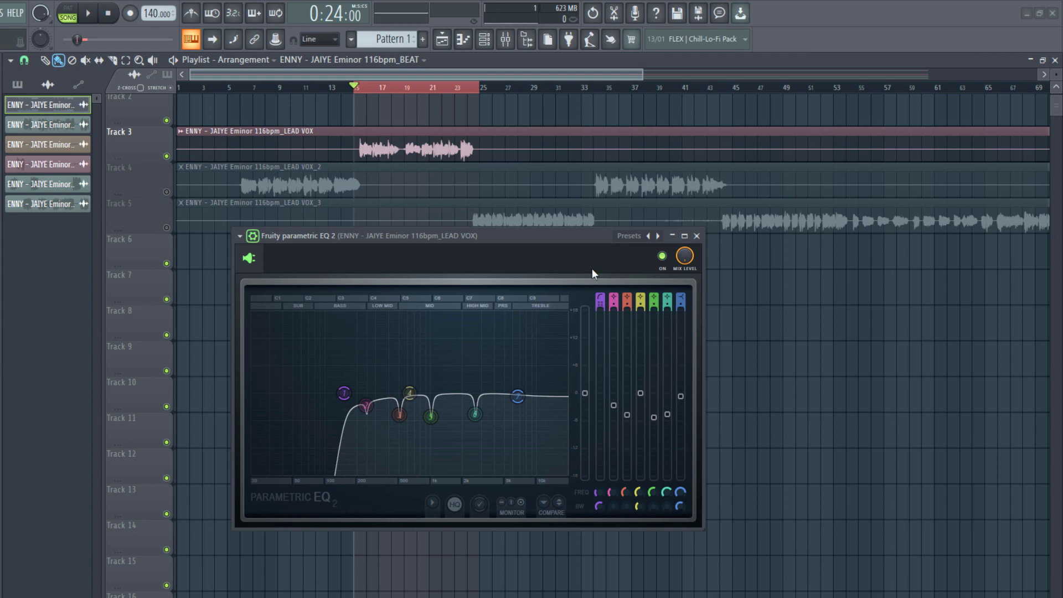
# - Close the Parametric EQ and move the Scheps 73 window up so its full panel shows
pyautogui.click(697, 235)
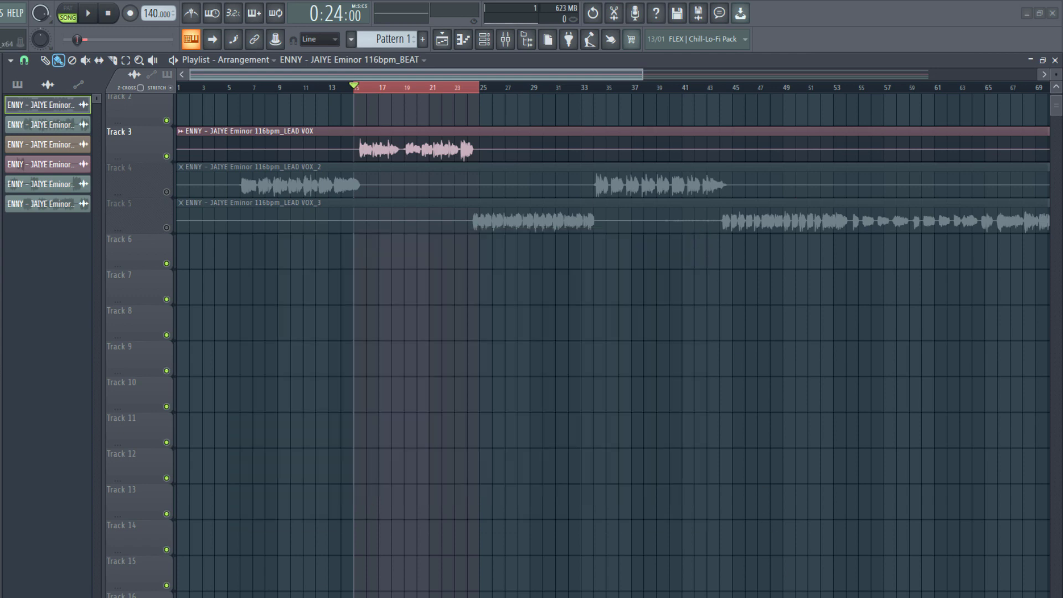
pyautogui.moveTo(608, 542); pyautogui.dragTo(427, 215)
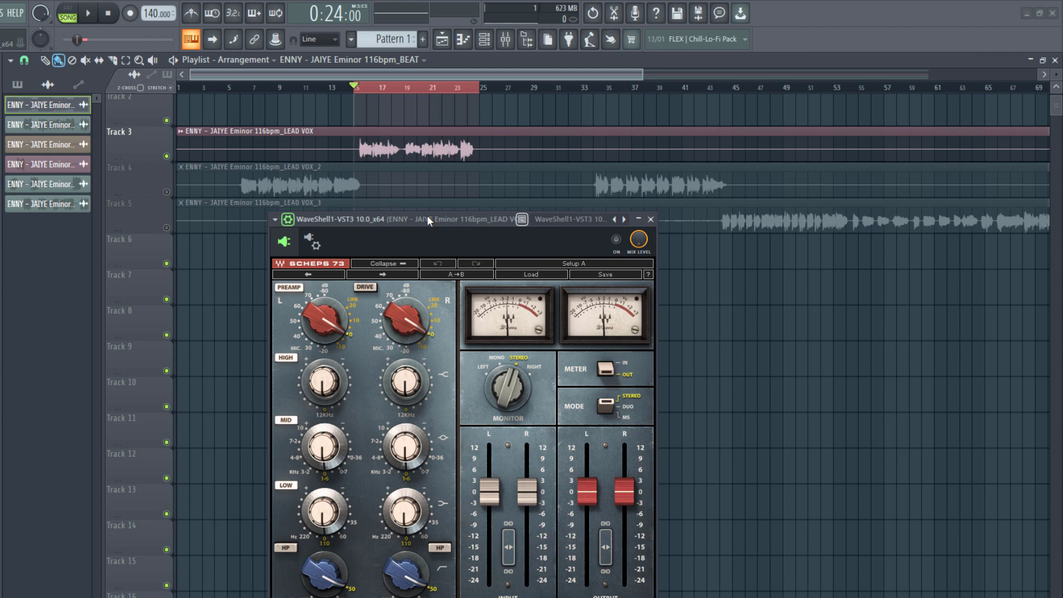
pyautogui.moveTo(436, 220); pyautogui.dragTo(467, 227)
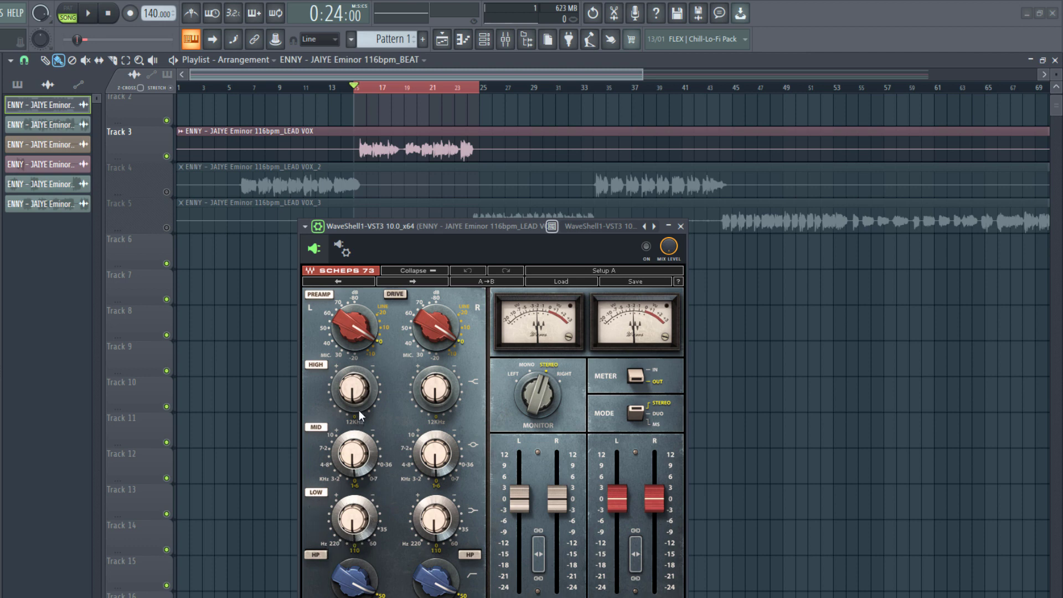
pyautogui.moveTo(352, 402)
# - Raise the Scheps 73 HIGH gain to about 1.6 while playing the vocal
pyautogui.moveTo(365, 397); pyautogui.dragTo(366, 383)
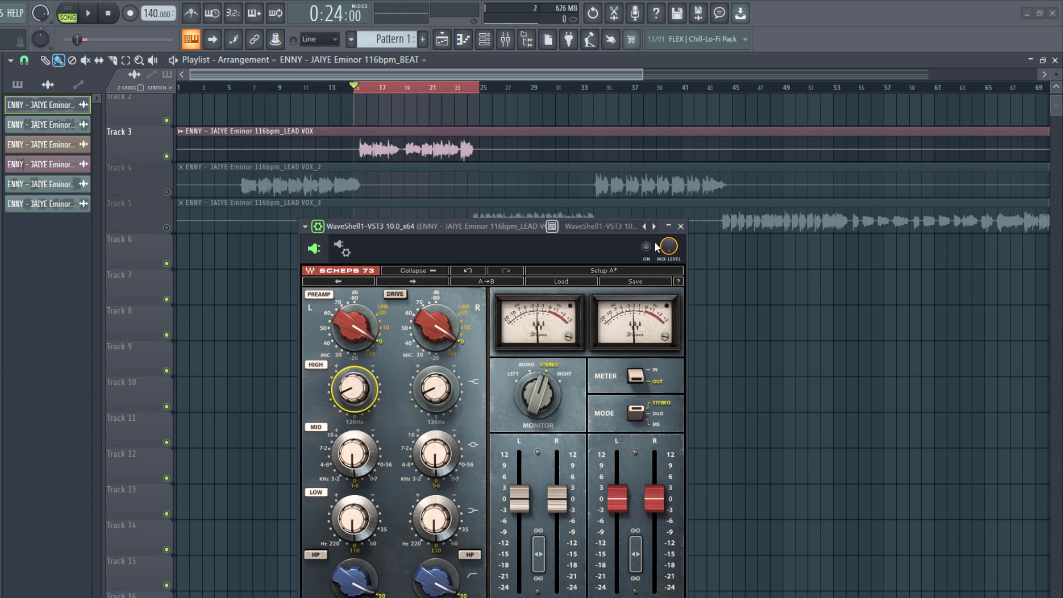
pyautogui.press('space')
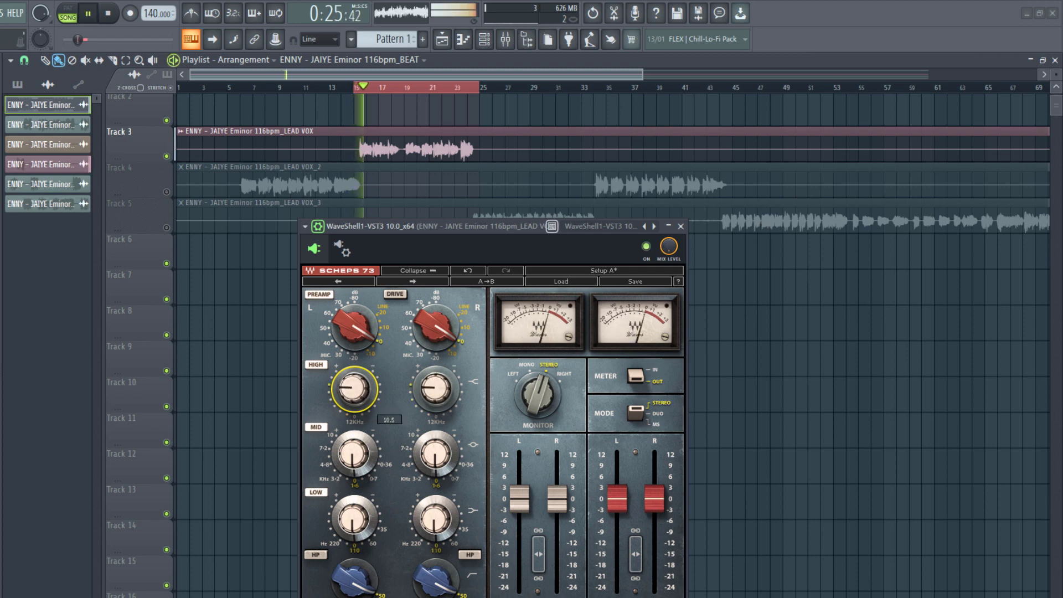
pyautogui.moveTo(354, 389)
pyautogui.mouseDown()
pyautogui.moveTo(355, 422)
pyautogui.moveTo(352, 368)
pyautogui.moveTo(352, 398)
pyautogui.mouseUp()
pyautogui.press('space')
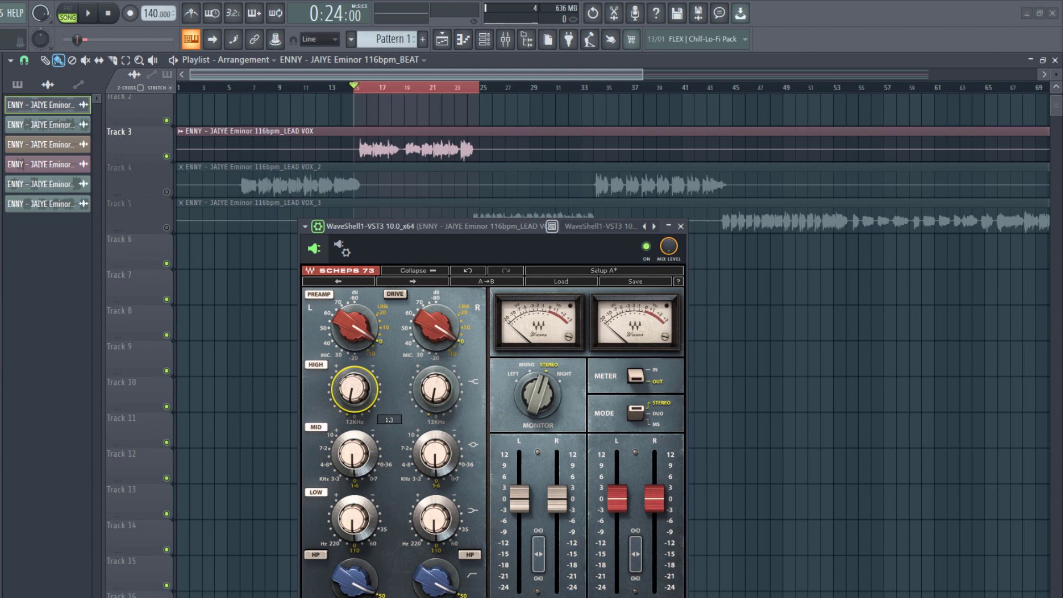
pyautogui.press('space')
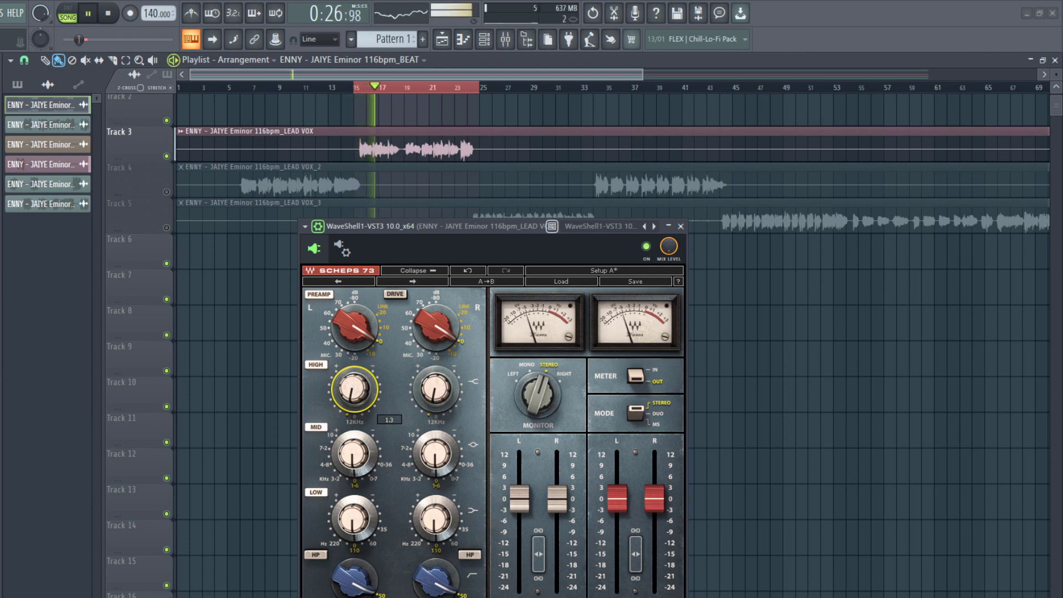
pyautogui.moveTo(353, 397); pyautogui.dragTo(353, 394)
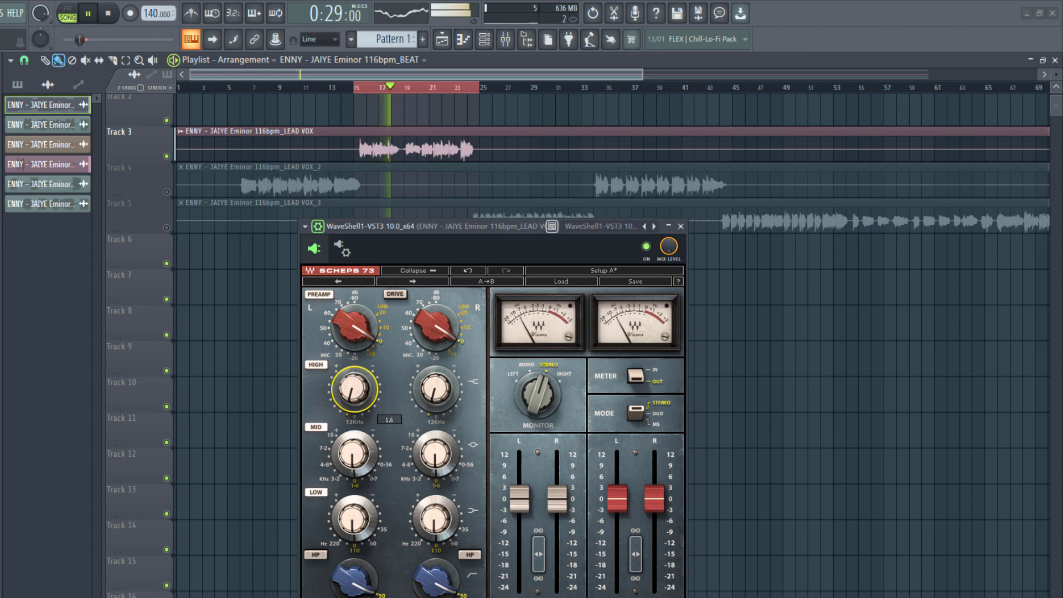
# - Pull the Scheps 73 MID gain down to about -2.4 and play back the vocal
pyautogui.press('space')
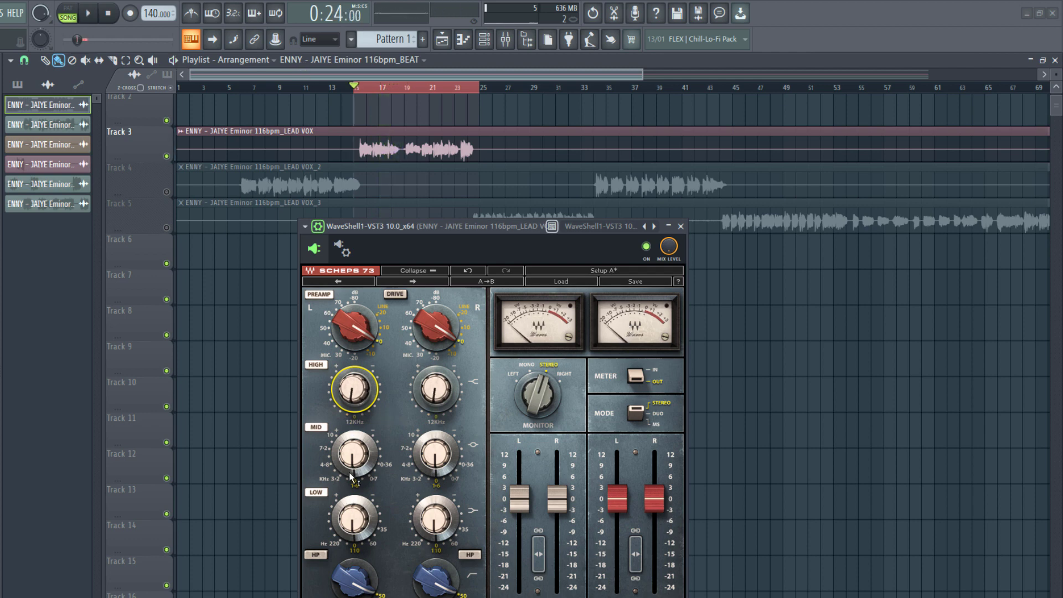
pyautogui.moveTo(353, 456)
pyautogui.click(353, 456)
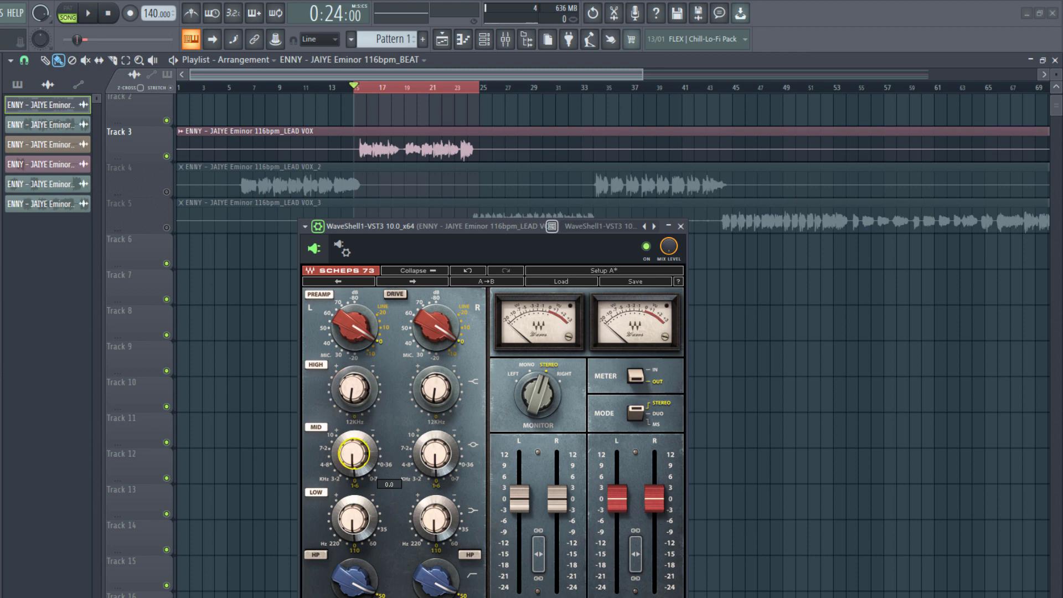
pyautogui.moveTo(353, 455); pyautogui.dragTo(353, 471)
pyautogui.press('space')
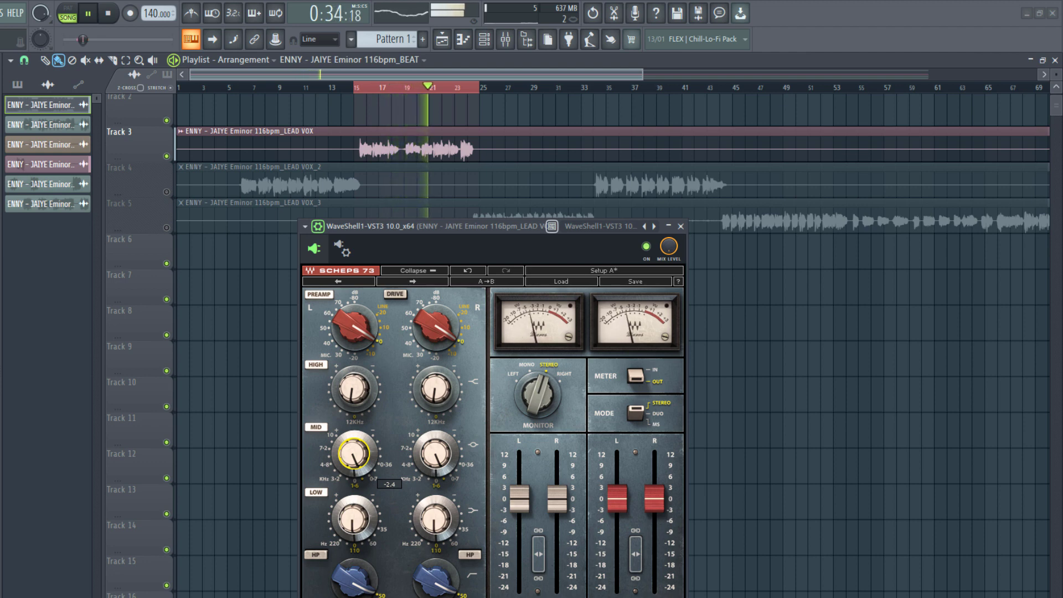
pyautogui.press('space')
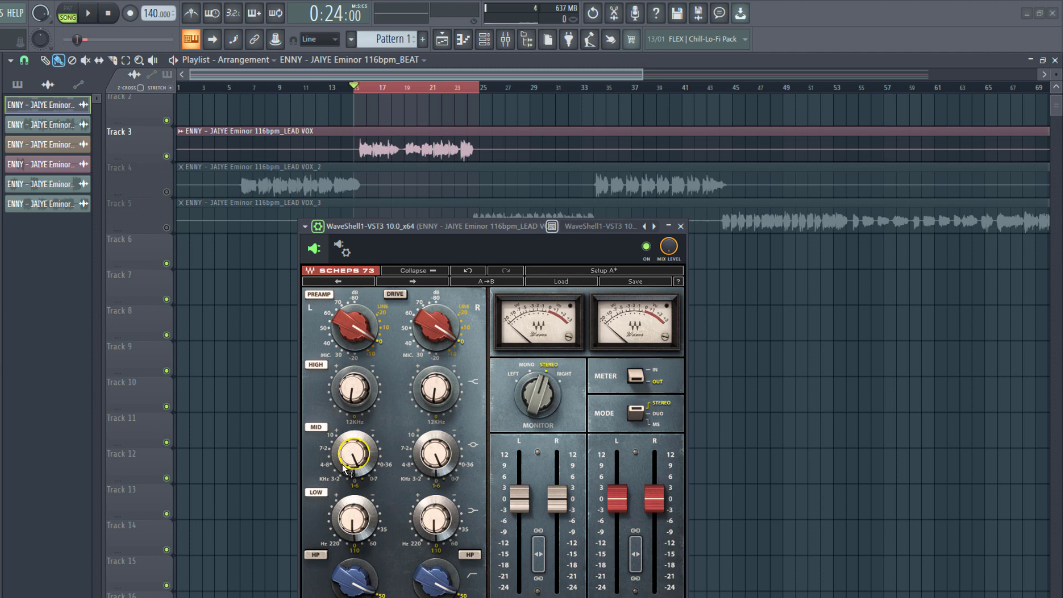
pyautogui.moveTo(342, 464)
# - Lower the Scheps 73 LOW band gain to about -2.4 dB and listen to the vocal
pyautogui.click(351, 521)
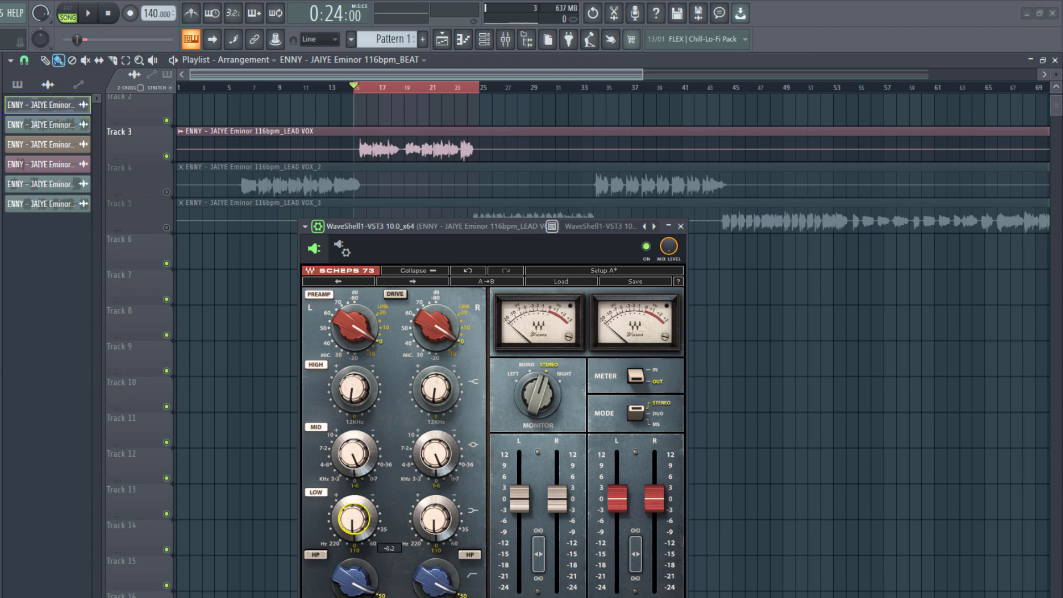
pyautogui.press('space')
pyautogui.moveTo(354, 521)
pyautogui.mouseDown()
pyautogui.moveTo(353, 542)
pyautogui.moveTo(353, 532)
pyautogui.mouseUp()
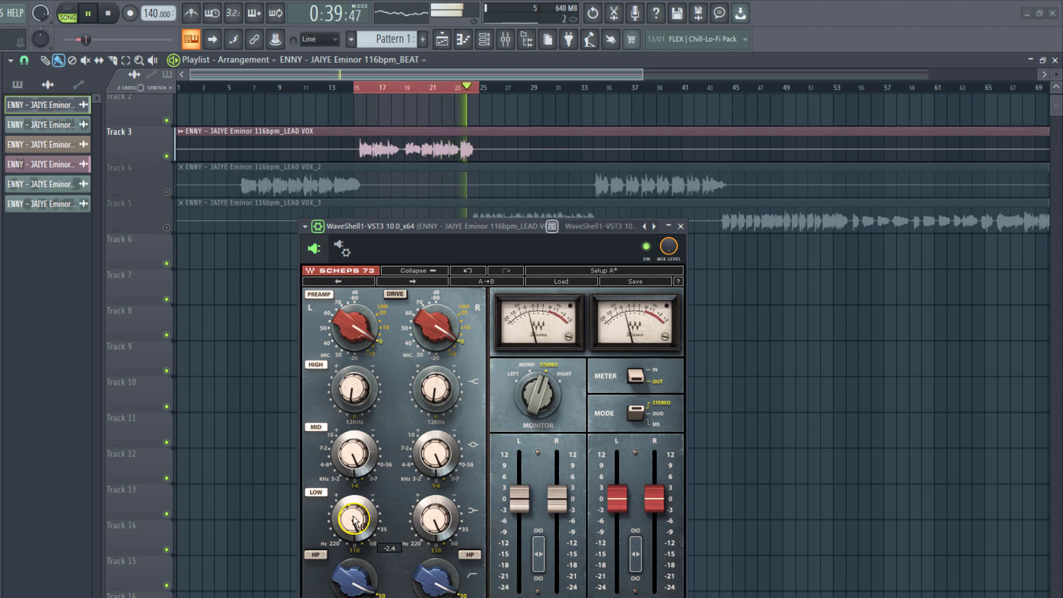
pyautogui.press('space')
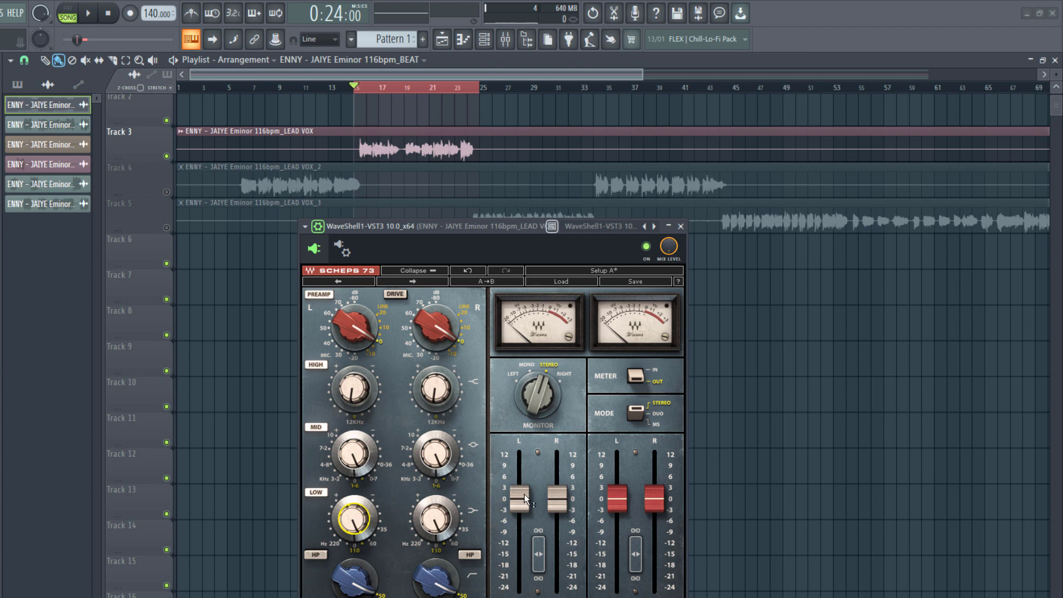
# - Raise the linked L/R input gain to about +2 dB and play the vocal back
pyautogui.moveTo(525, 499); pyautogui.dragTo(525, 494)
pyautogui.press('space')
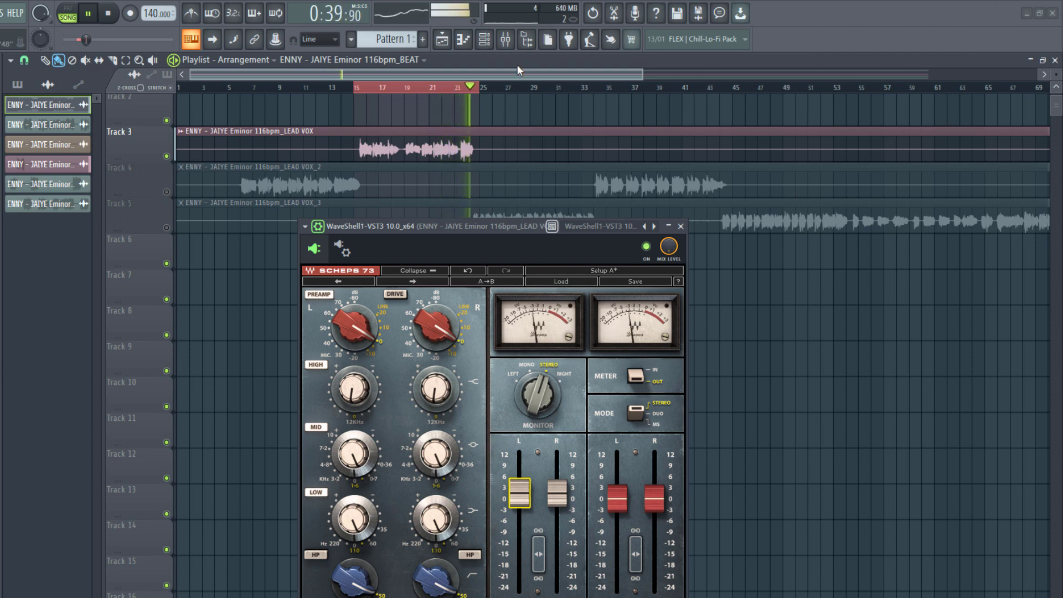
# - Bypass Scheps 73 and Fruity Parametric EQ 2 and play the lead vocal dry
pyautogui.press('space')
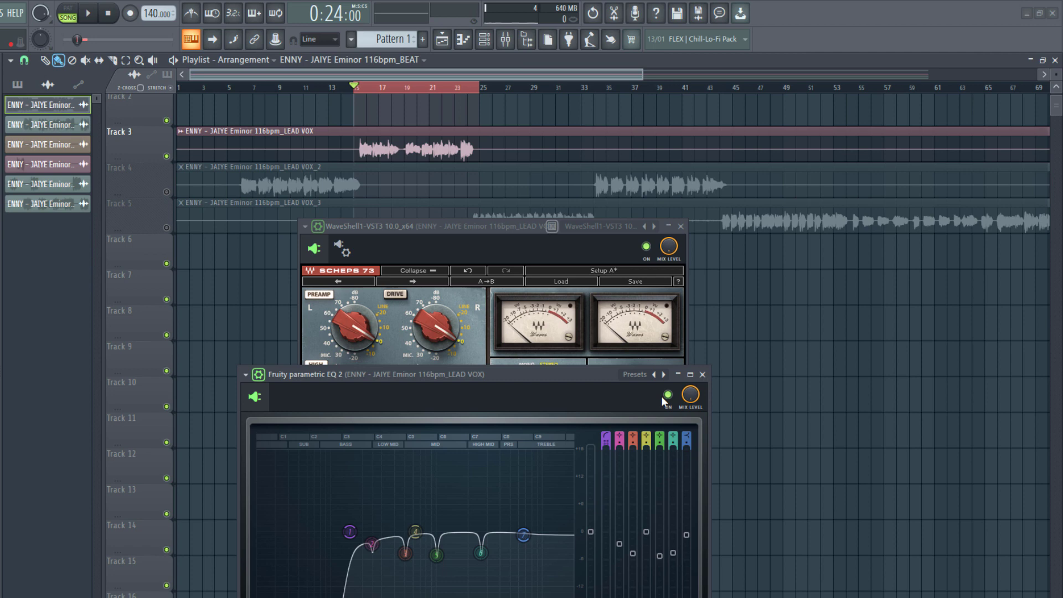
pyautogui.click(649, 248)
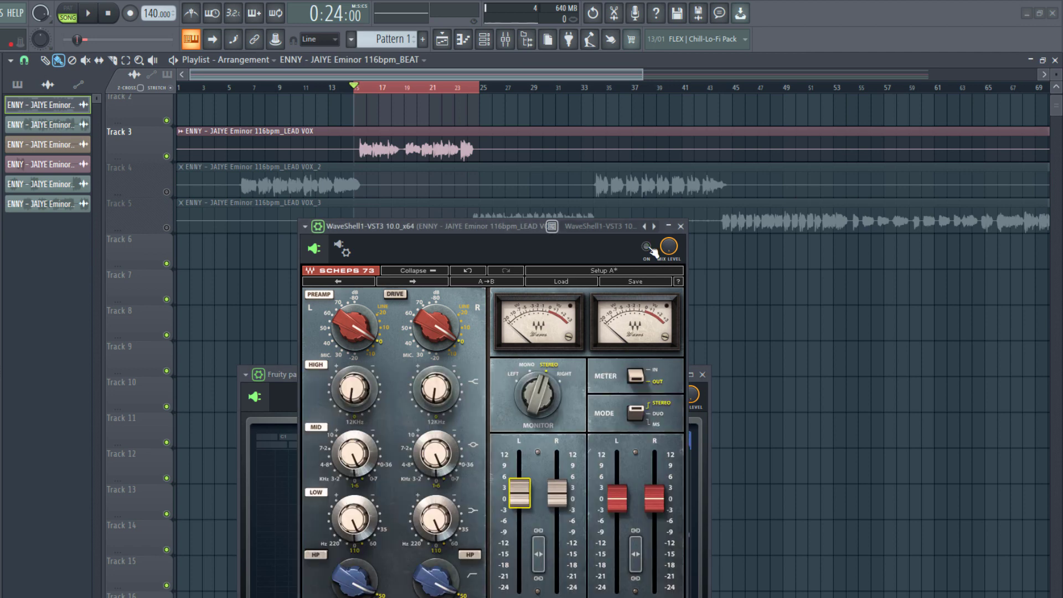
pyautogui.click(280, 375)
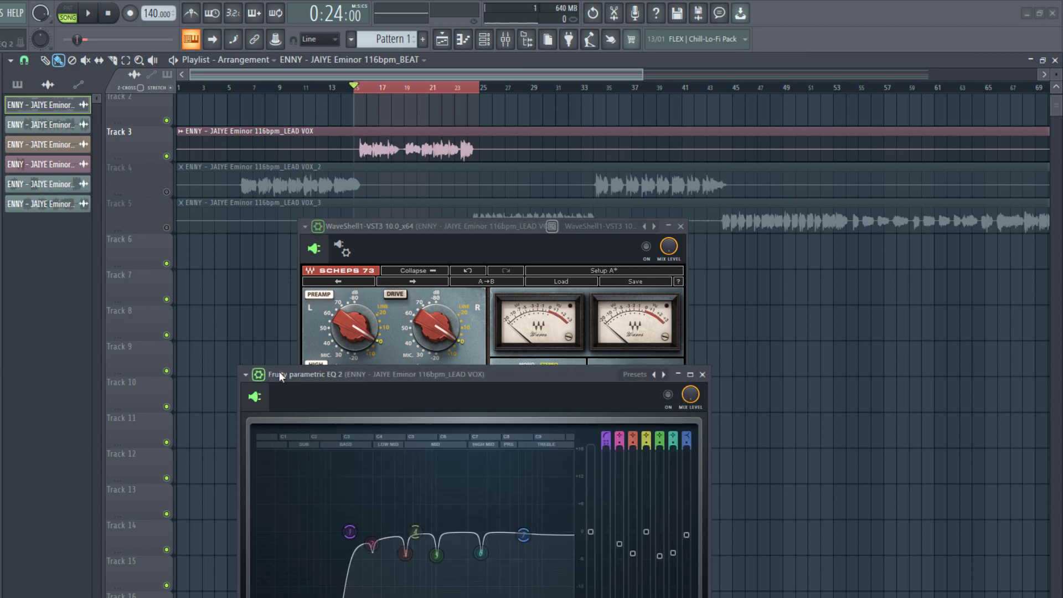
pyautogui.press('space')
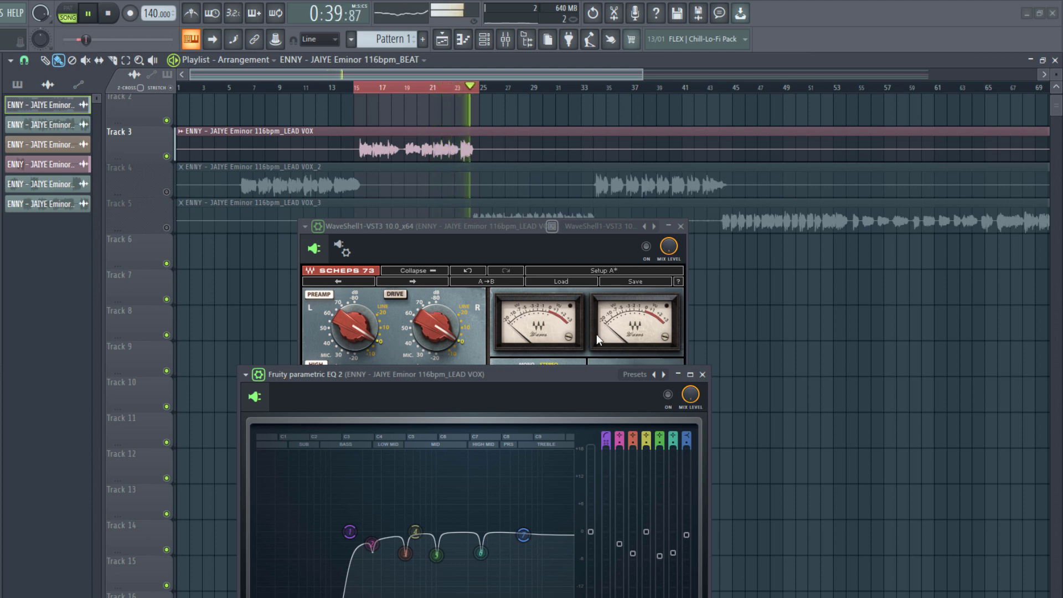
pyautogui.press('space')
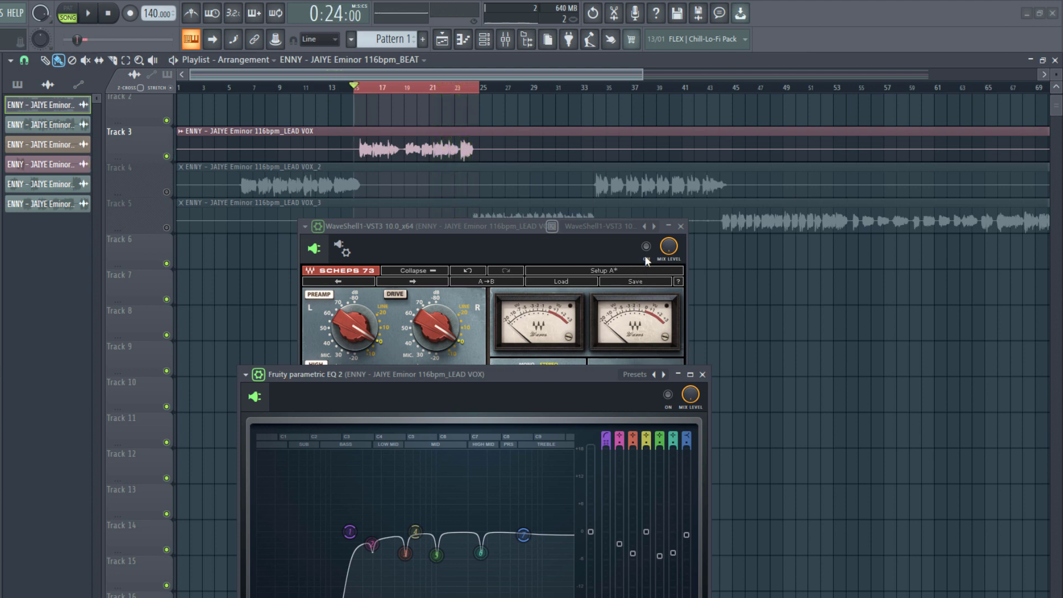
# - Switch both Scheps 73 and the parametric EQ back on and play the processed vocal
pyautogui.click(647, 247)
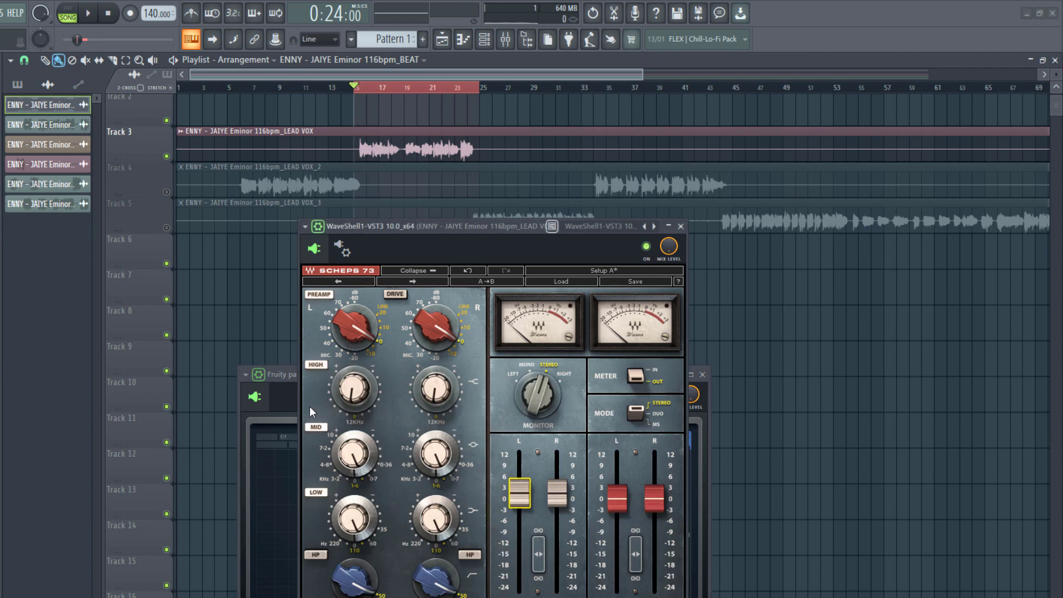
pyautogui.click(282, 414)
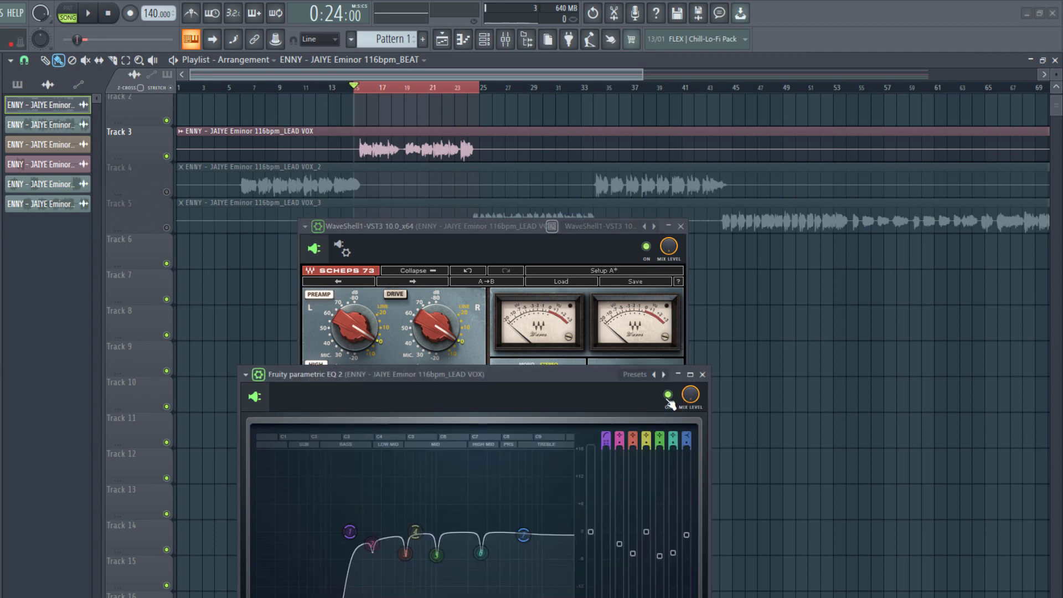
pyautogui.press('space')
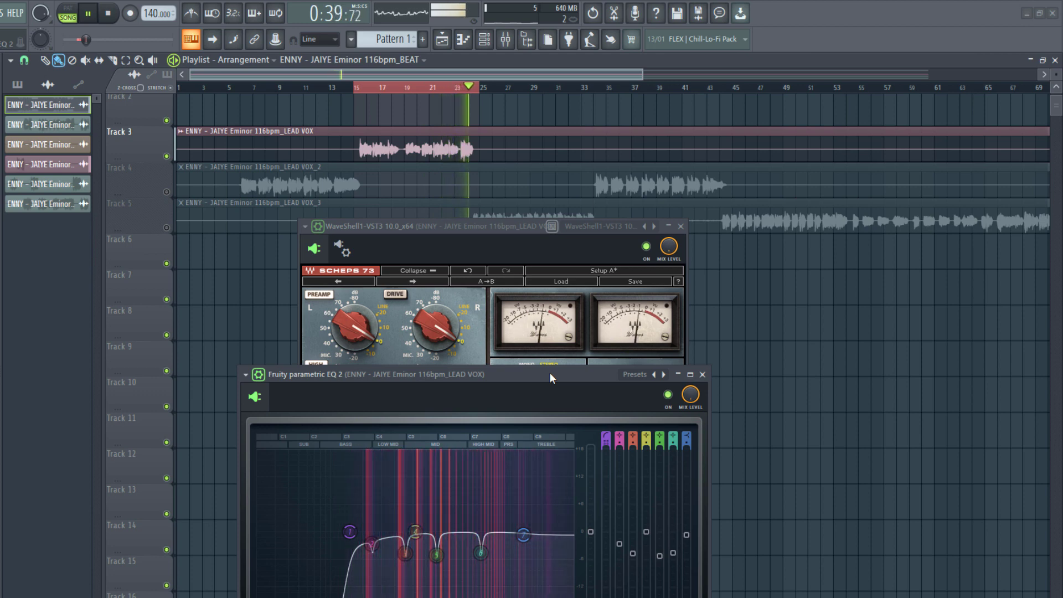
pyautogui.press('space')
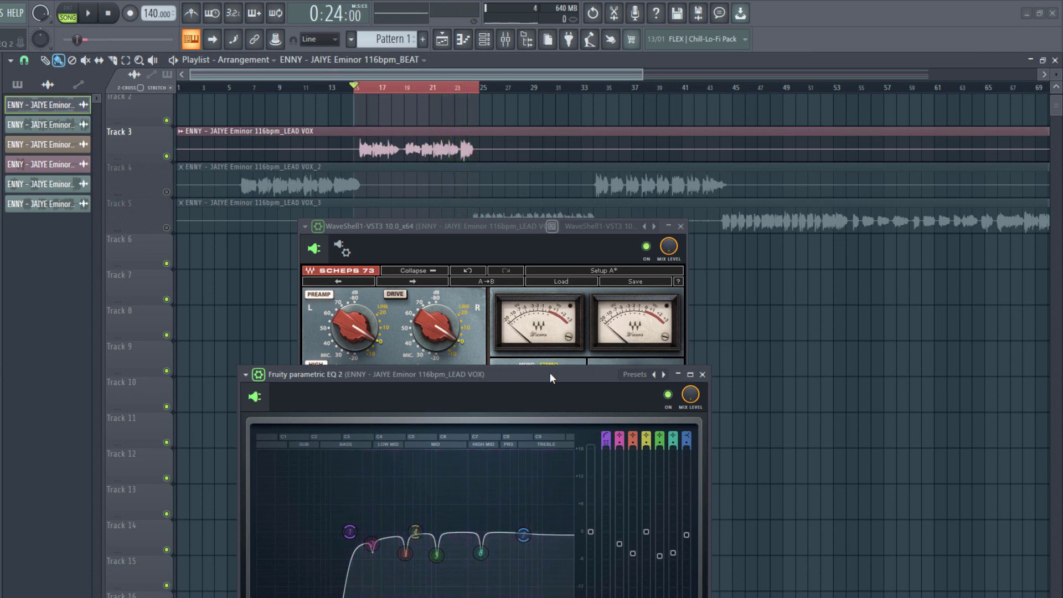